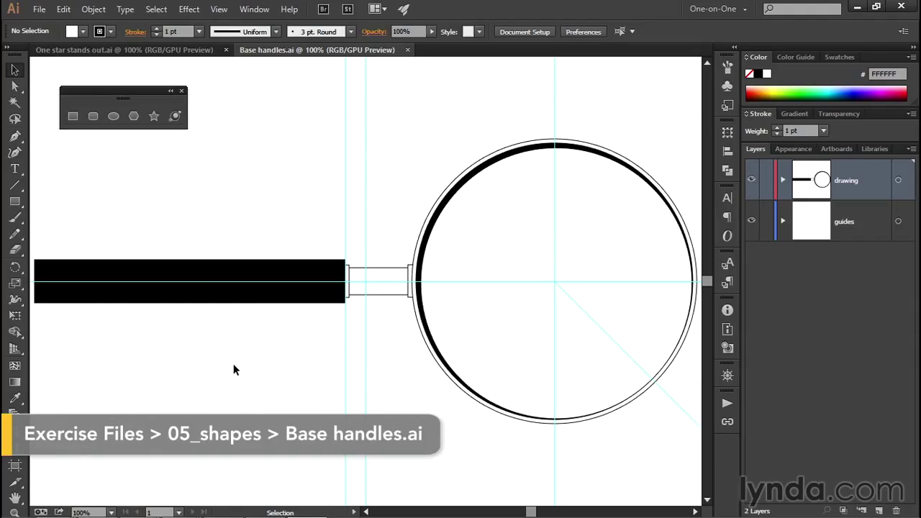
# Zoom to 200% on the black grip rectangle and select it.
pyautogui.hotkey('ctrl', 'space')
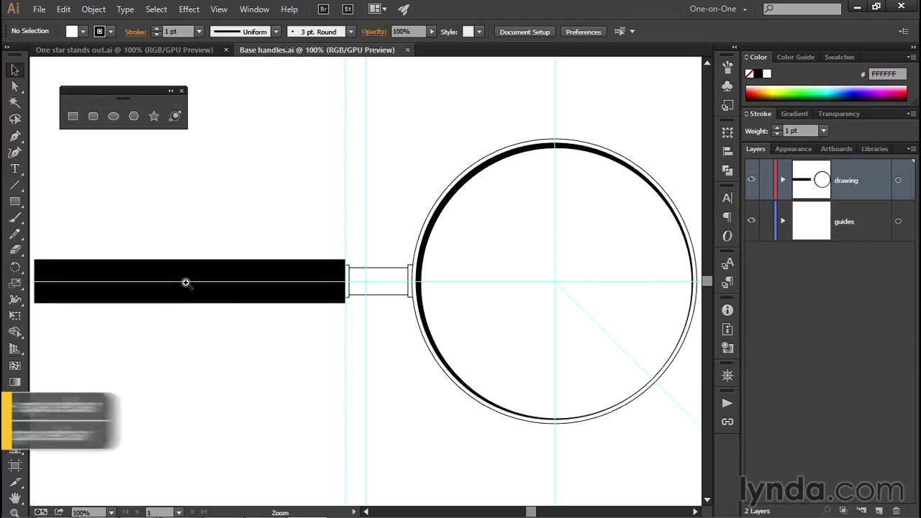
pyautogui.click(187, 282)
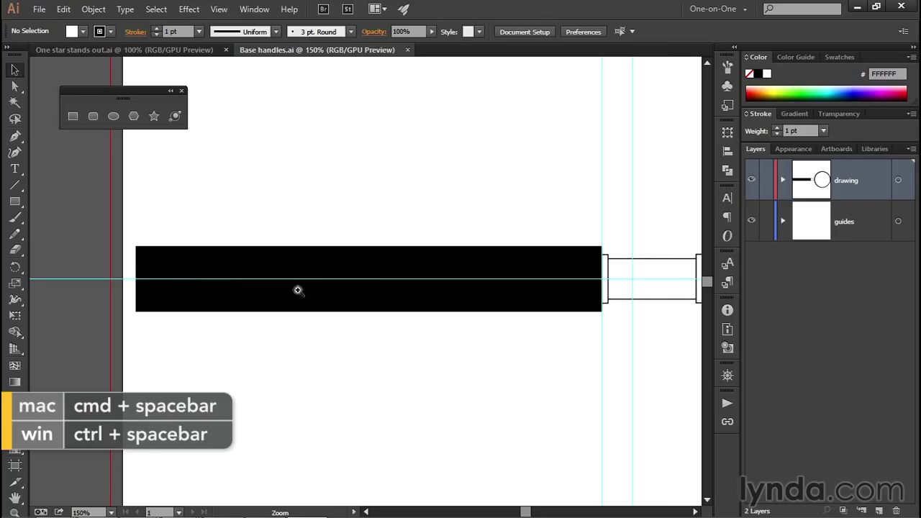
pyautogui.click(379, 281)
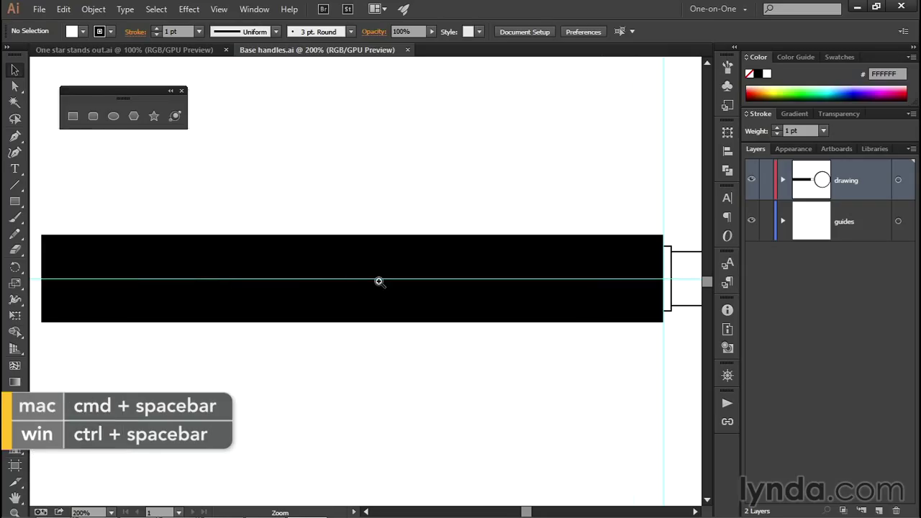
pyautogui.click(330, 251)
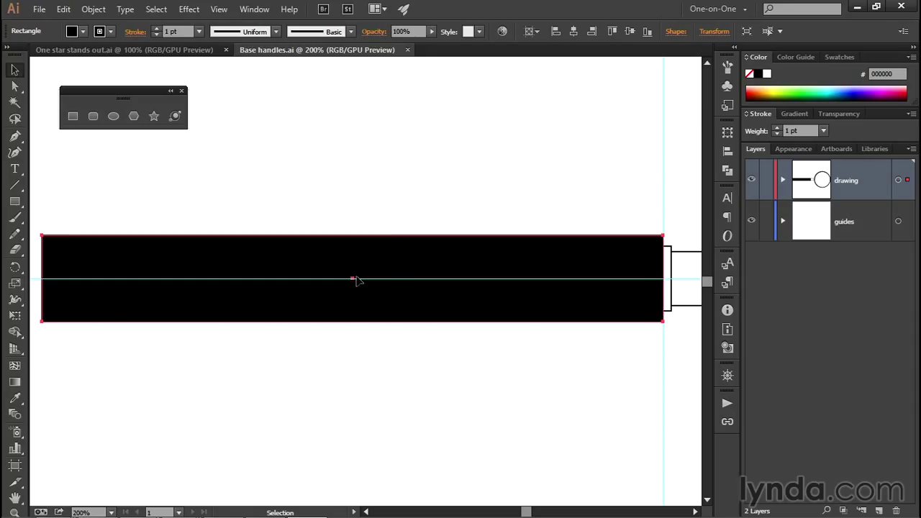
# Drag the grip's Live Corner widget to round its corners, then pull them back toward square.
pyautogui.click(70, 119)
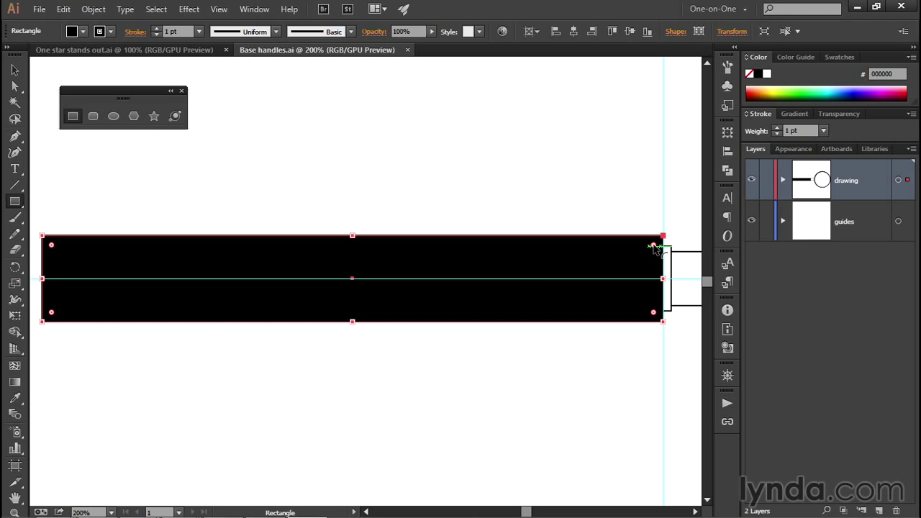
pyautogui.moveTo(654, 247)
pyautogui.mouseDown()
pyautogui.moveTo(637, 261)
pyautogui.moveTo(651, 248)
pyautogui.mouseUp()
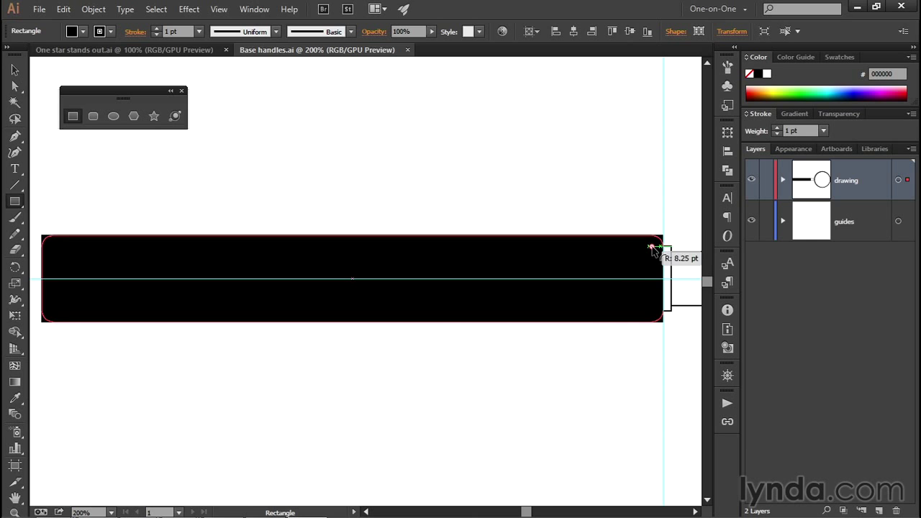
pyautogui.moveTo(651, 248); pyautogui.dragTo(635, 265)
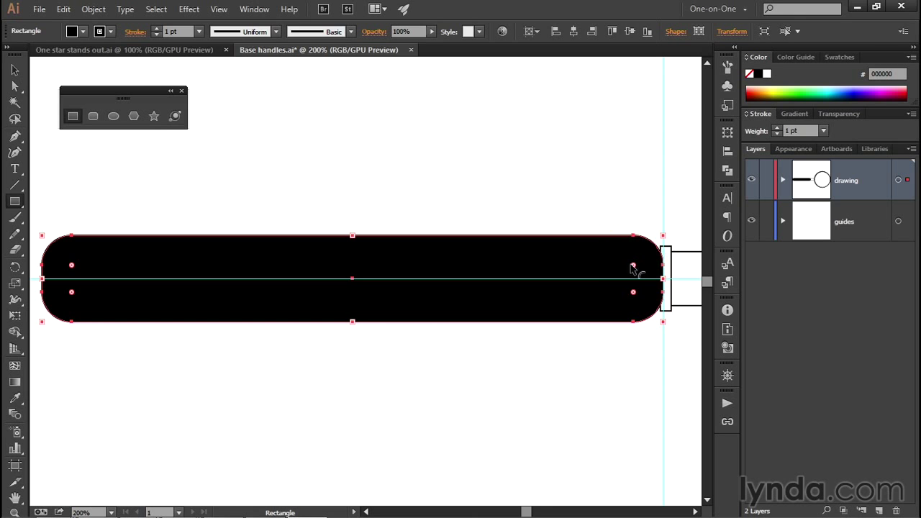
pyautogui.moveTo(634, 266); pyautogui.dragTo(658, 248)
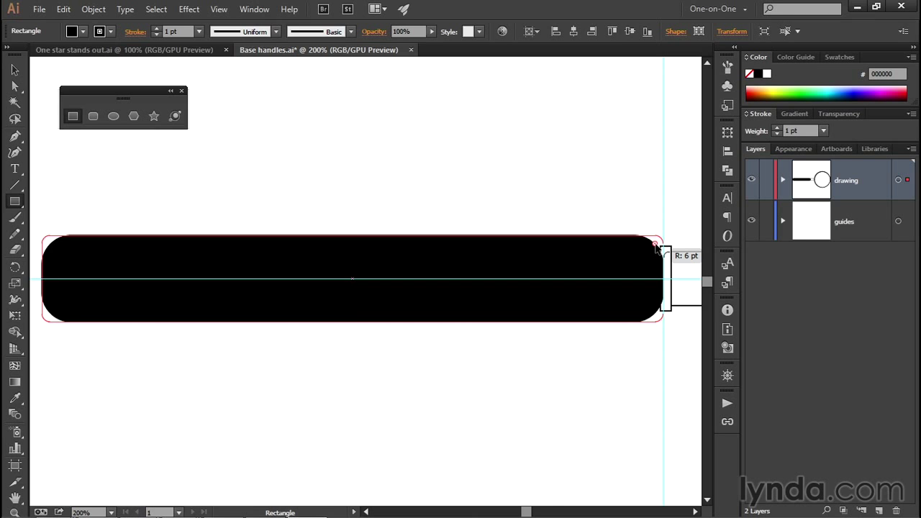
pyautogui.moveTo(657, 247); pyautogui.dragTo(655, 243)
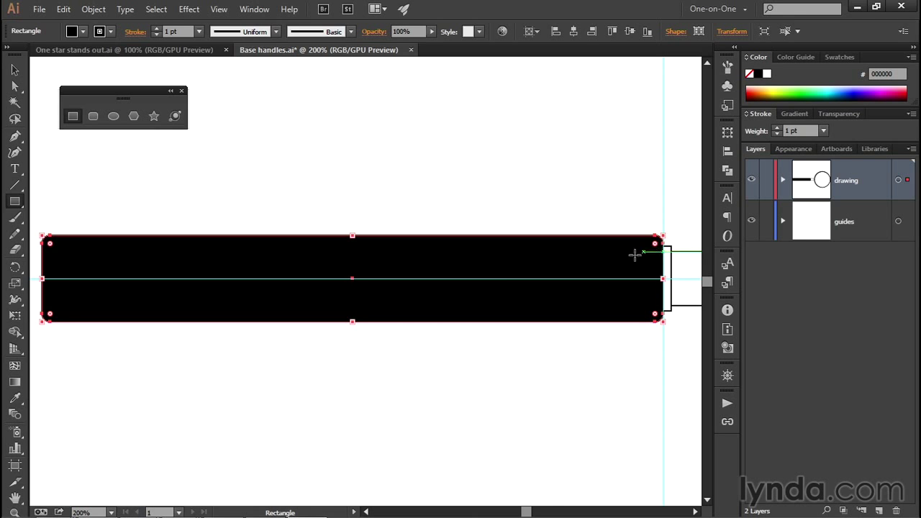
# Undo to restore the grip's rounded corners and zoom in to 800% on the collar.
pyautogui.hotkey('ctrl', 'z')
pyautogui.click(671, 294)
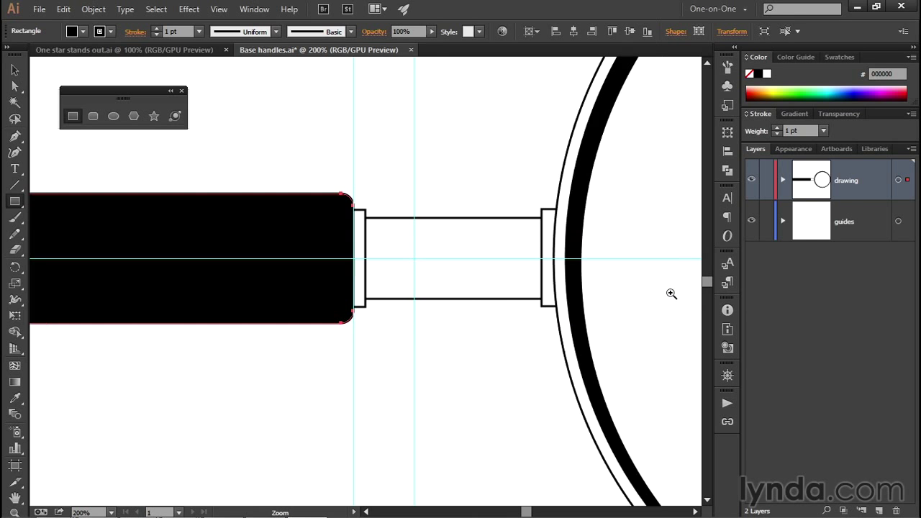
pyautogui.click(364, 259)
pyautogui.click(362, 262)
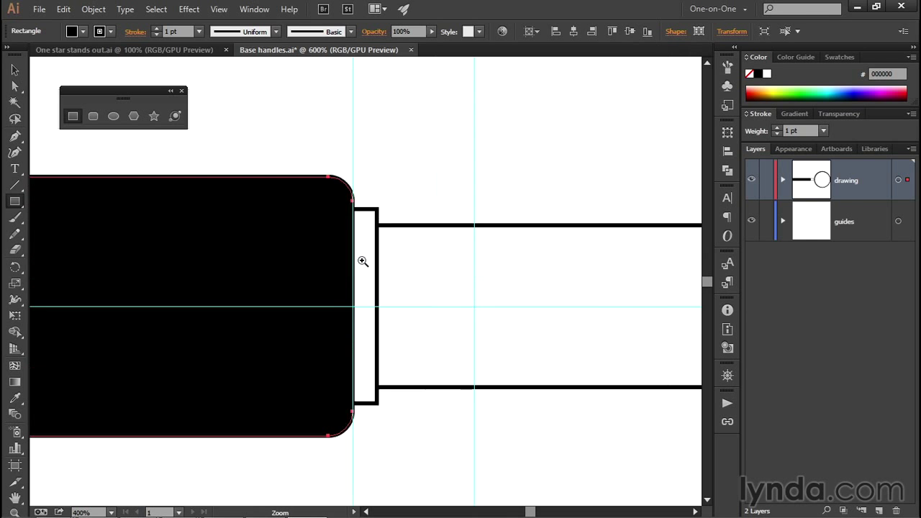
pyautogui.click(361, 271)
# Pan to the collar's edge, deselect everything, and select the narrow collar rectangle.
pyautogui.moveTo(364, 276); pyautogui.dragTo(333, 238)
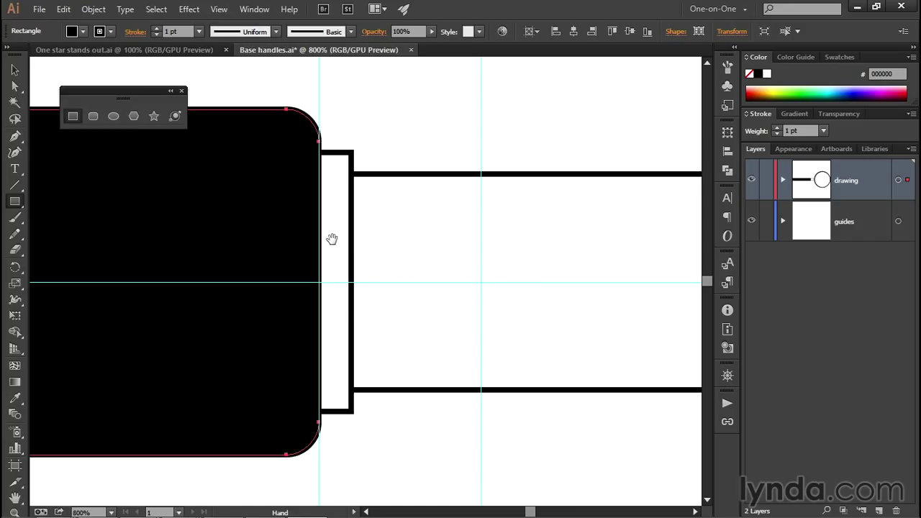
pyautogui.moveTo(328, 282); pyautogui.dragTo(351, 250)
pyautogui.keyDown('ctrl'); pyautogui.click(394, 108); pyautogui.keyUp('ctrl')
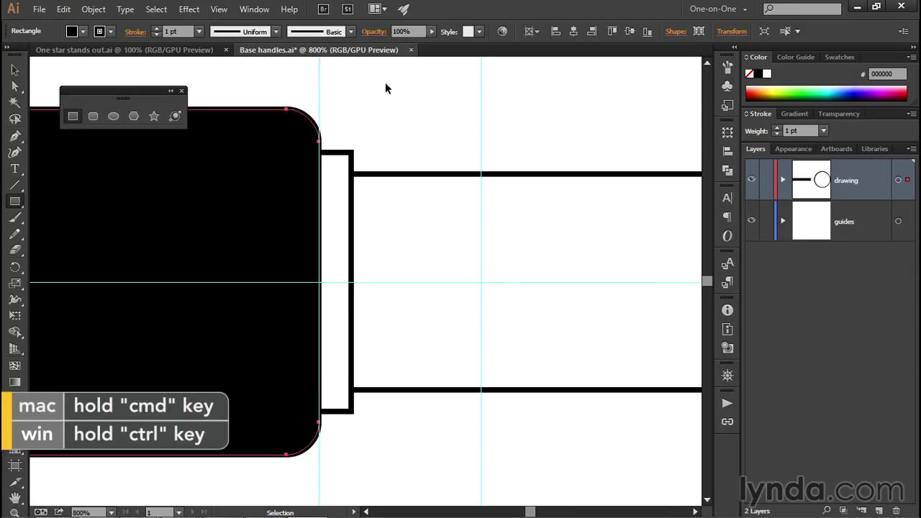
pyautogui.keyDown('ctrl'); pyautogui.click(351, 180); pyautogui.keyUp('ctrl')
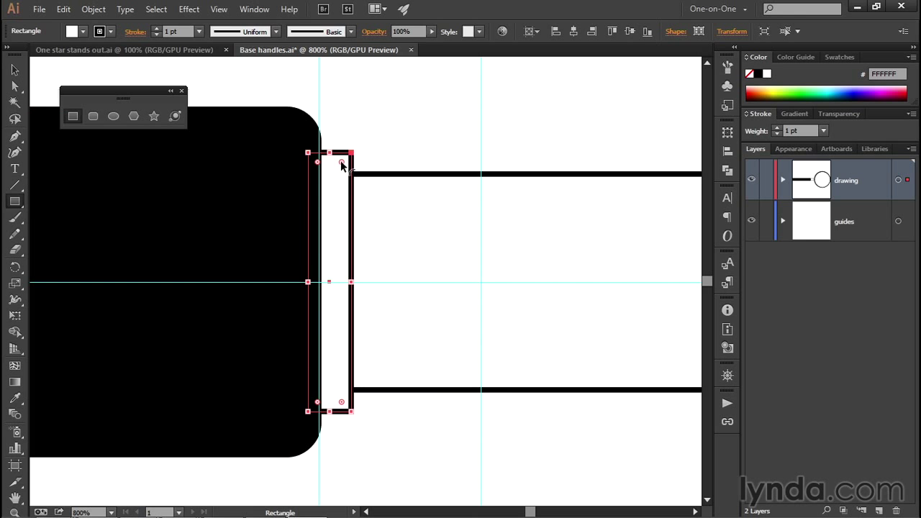
# In the Transform panel's Rectangle Properties, enter a linked 2 pt corner radius for the collar.
pyautogui.hotkey('shift', 'F8')
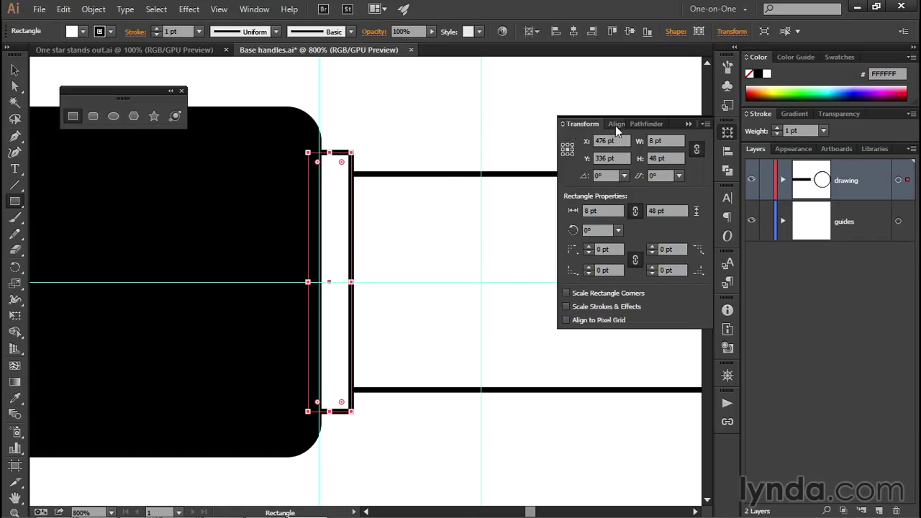
pyautogui.click(562, 124)
pyautogui.click(562, 124)
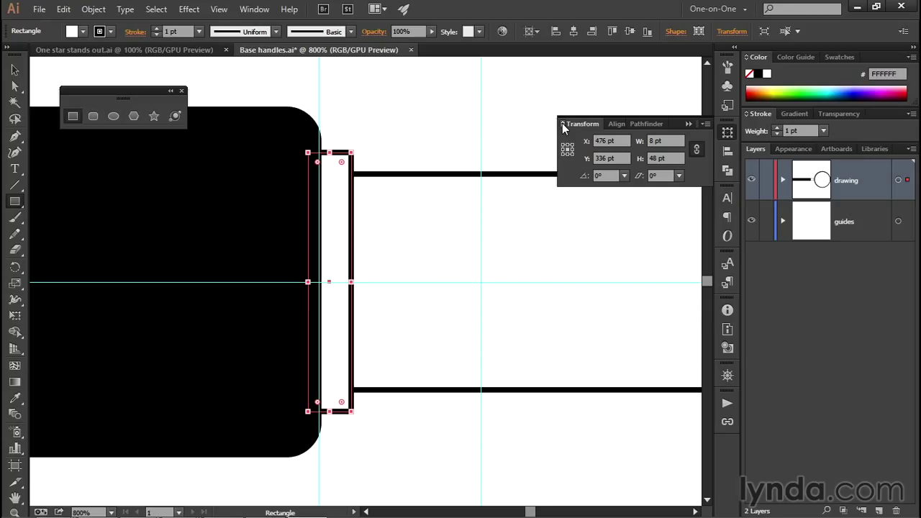
pyautogui.click(562, 124)
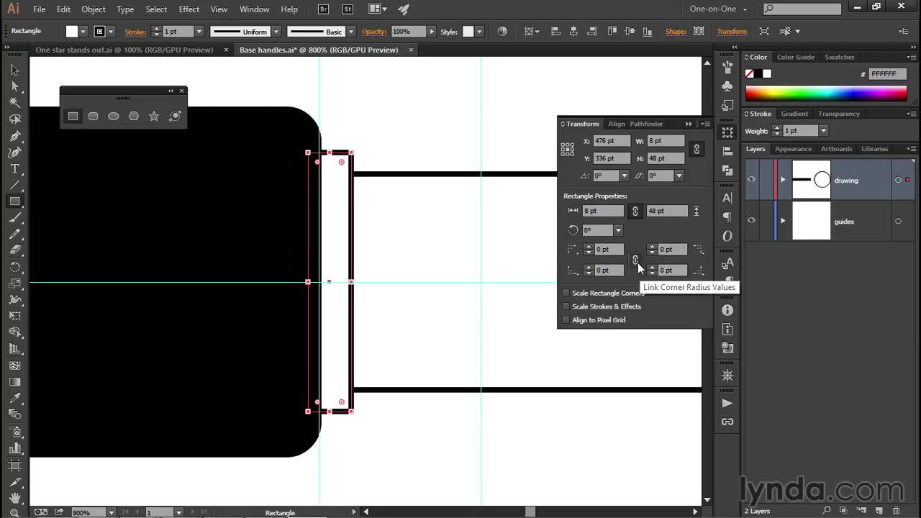
pyautogui.click(597, 249)
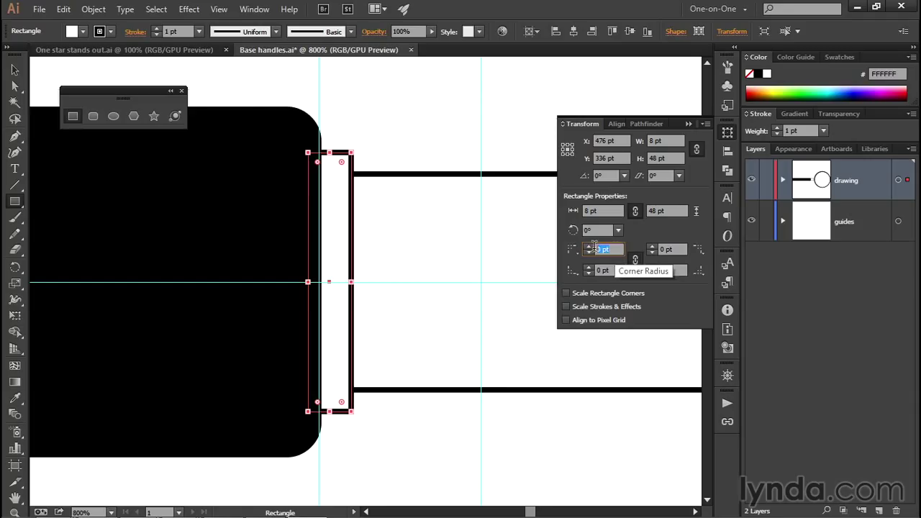
pyautogui.write('2')
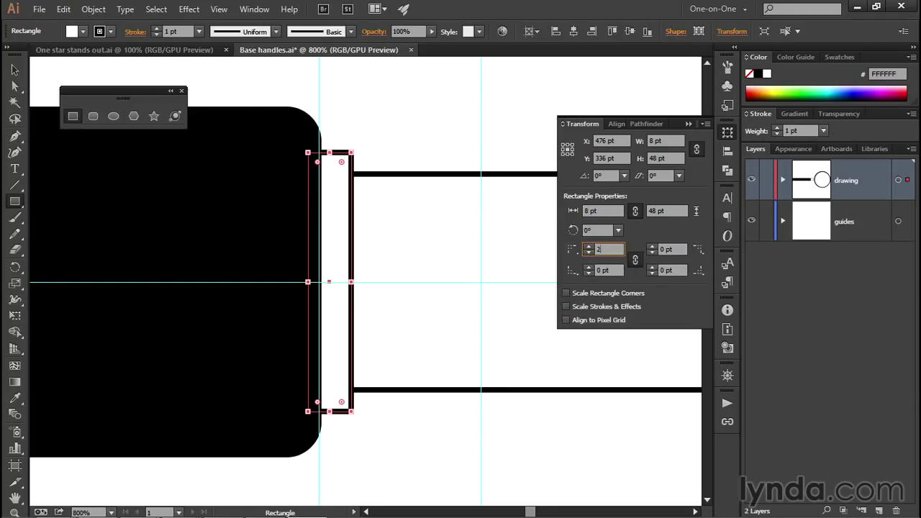
pyautogui.press('Tab')
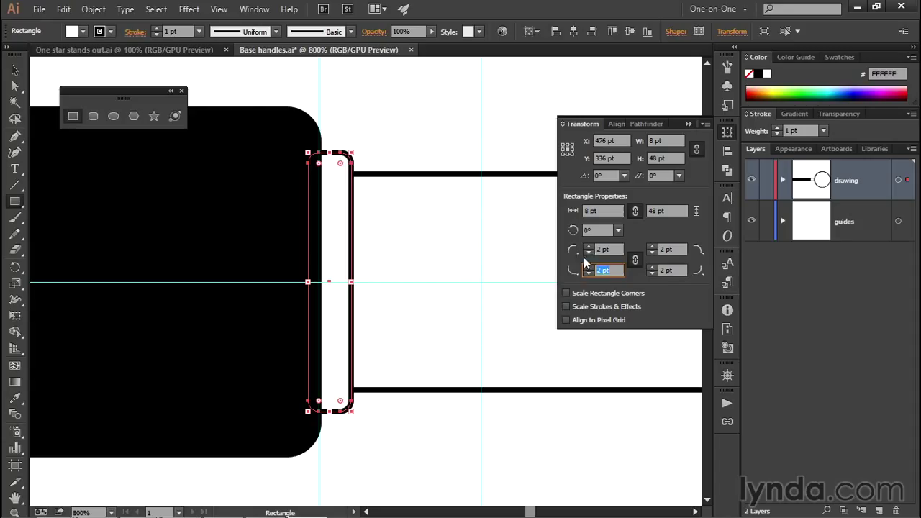
pyautogui.click(610, 271)
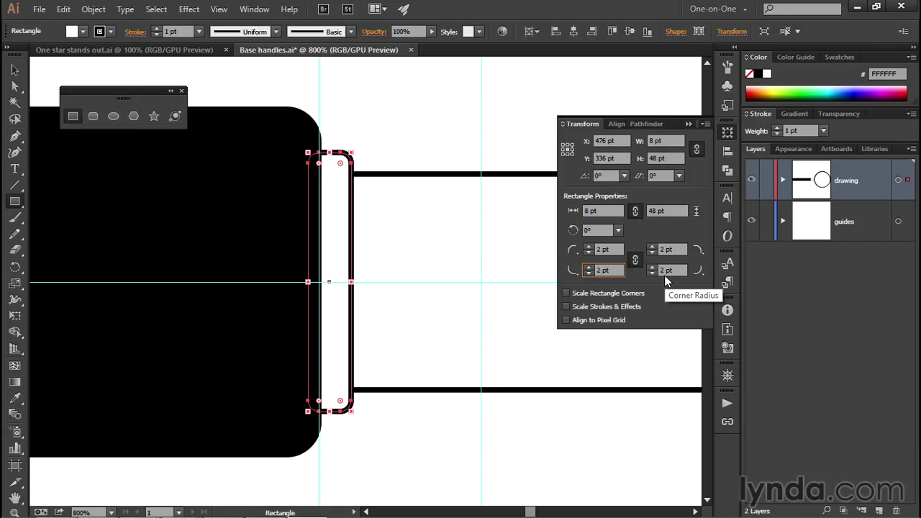
pyautogui.hotkey('ctrl', '+')
pyautogui.hotkey('ctrl', '+')
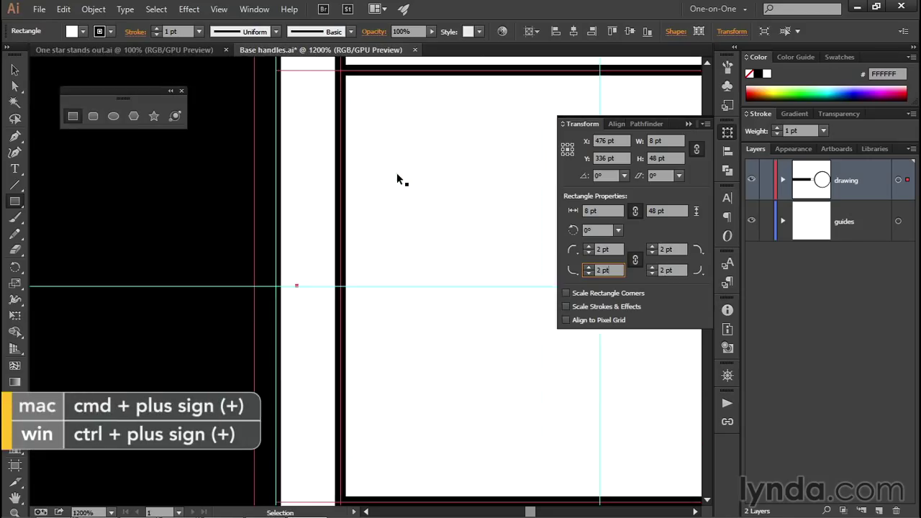
pyautogui.hotkey('ctrl', '+')
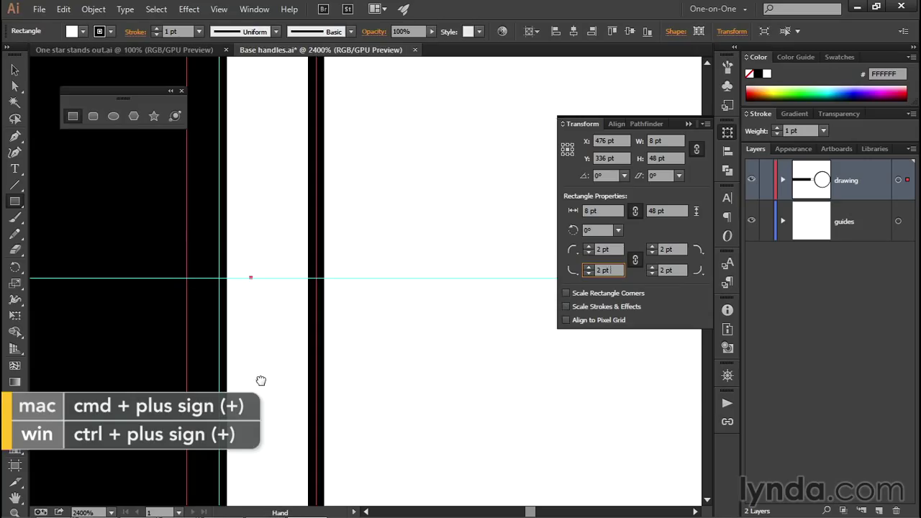
pyautogui.moveTo(262, 381); pyautogui.dragTo(272, 158)
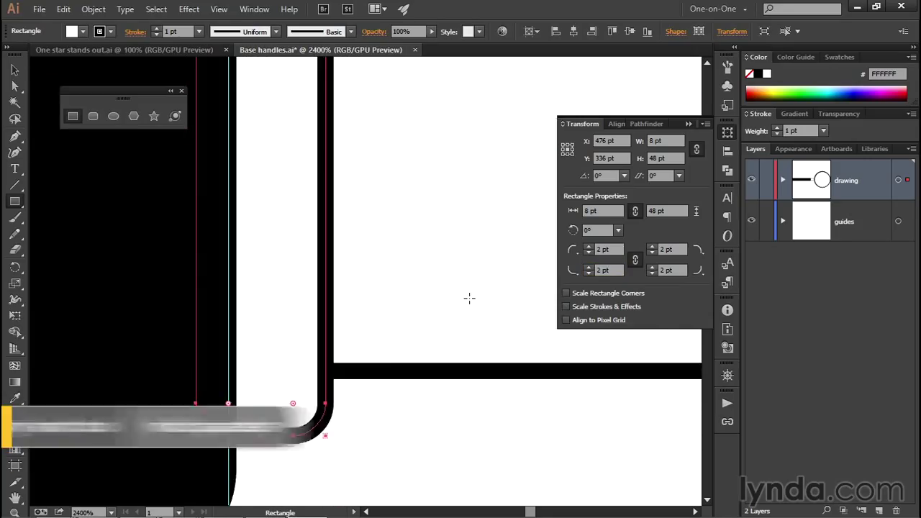
pyautogui.click(698, 271)
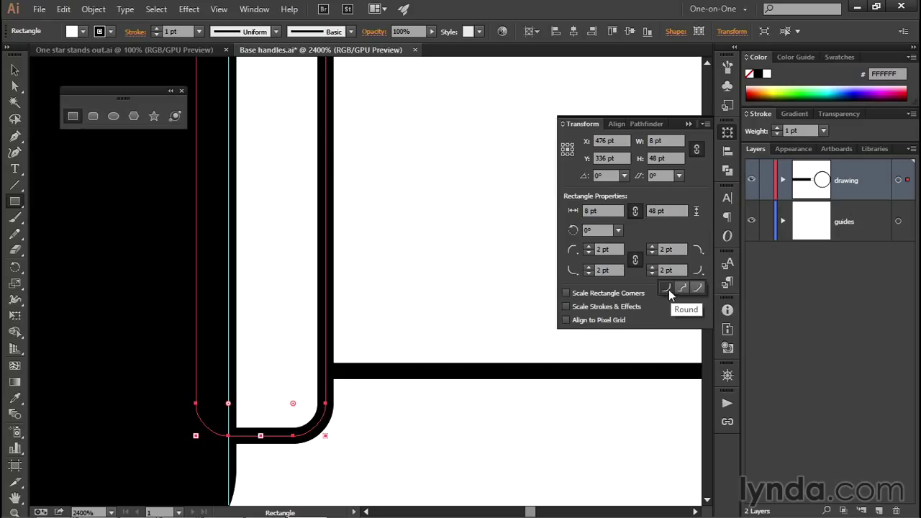
pyautogui.click(681, 288)
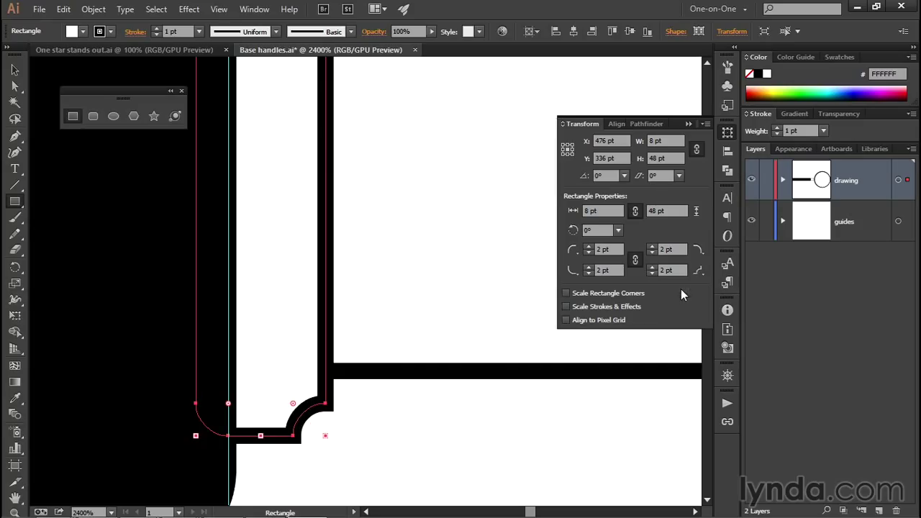
pyautogui.click(697, 271)
pyautogui.click(697, 289)
pyautogui.click(698, 271)
pyautogui.click(684, 288)
pyautogui.keyDown('ctrl'); pyautogui.keyDown('alt'); pyautogui.click(282, 277); pyautogui.keyUp('alt'); pyautogui.keyUp('ctrl')
pyautogui.moveTo(362, 208); pyautogui.dragTo(358, 428)
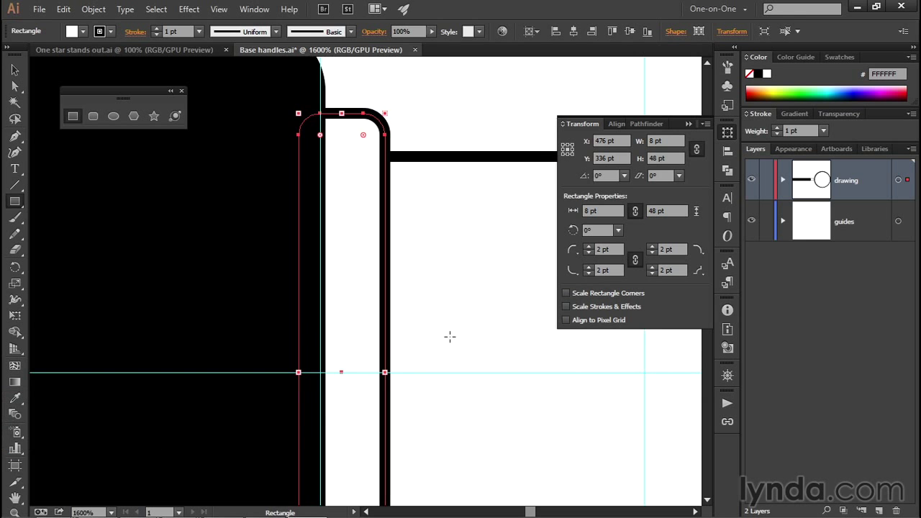
pyautogui.moveTo(438, 421); pyautogui.dragTo(396, 216)
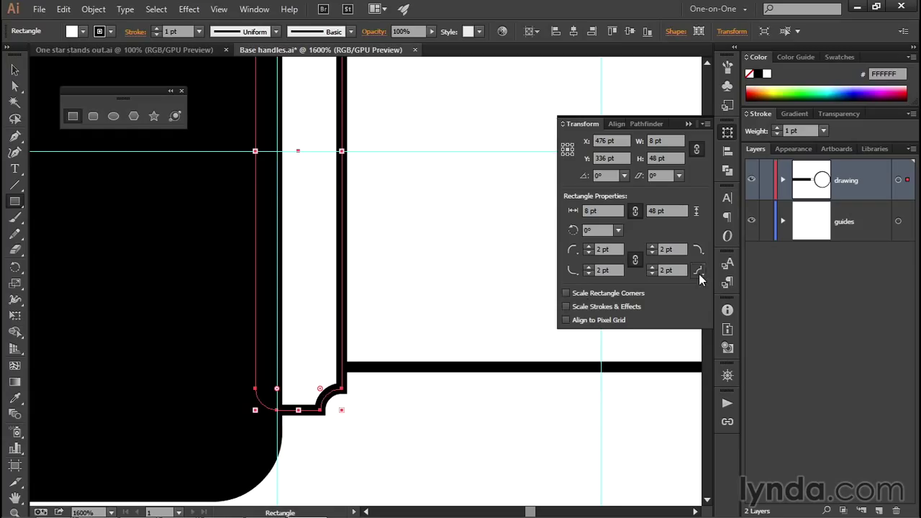
pyautogui.click(699, 274)
pyautogui.click(663, 289)
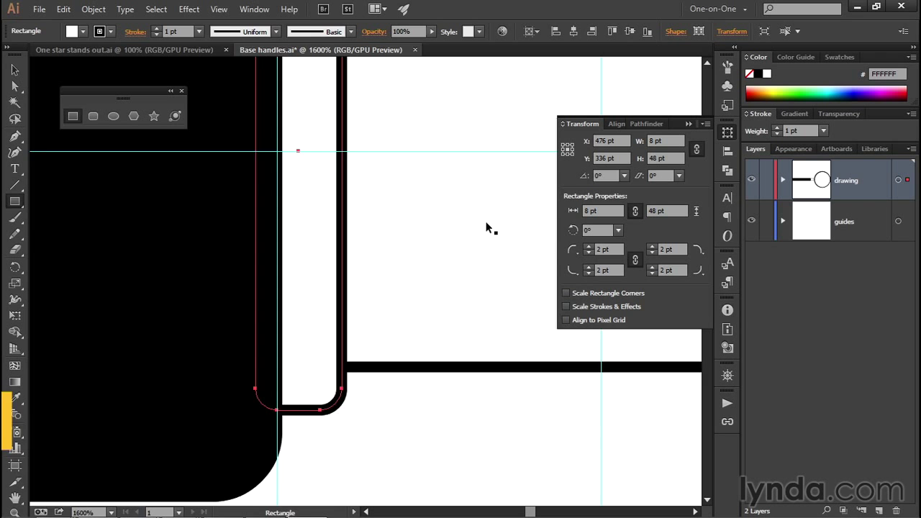
# Zoom out to 800% and copy the collar 12 pt horizontally using the Move dialog.
pyautogui.hotkey('ctrl', '-')
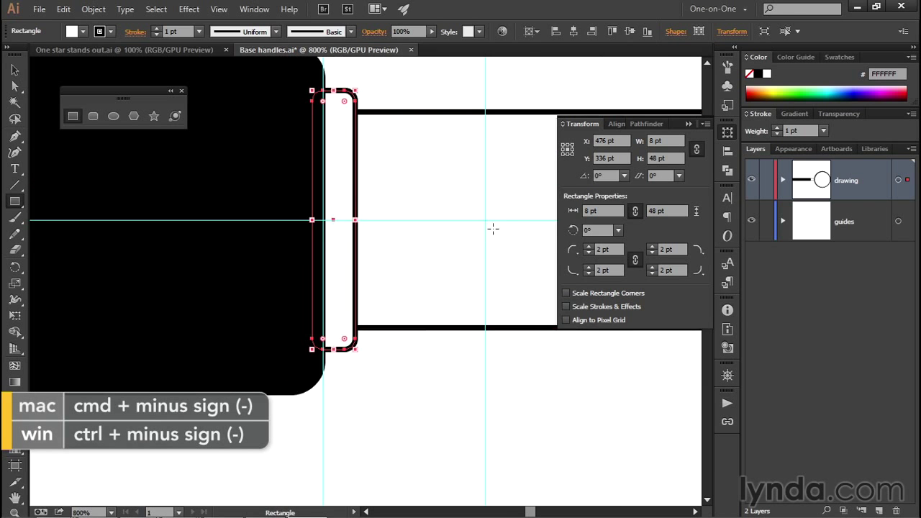
pyautogui.moveTo(493, 229); pyautogui.dragTo(281, 280)
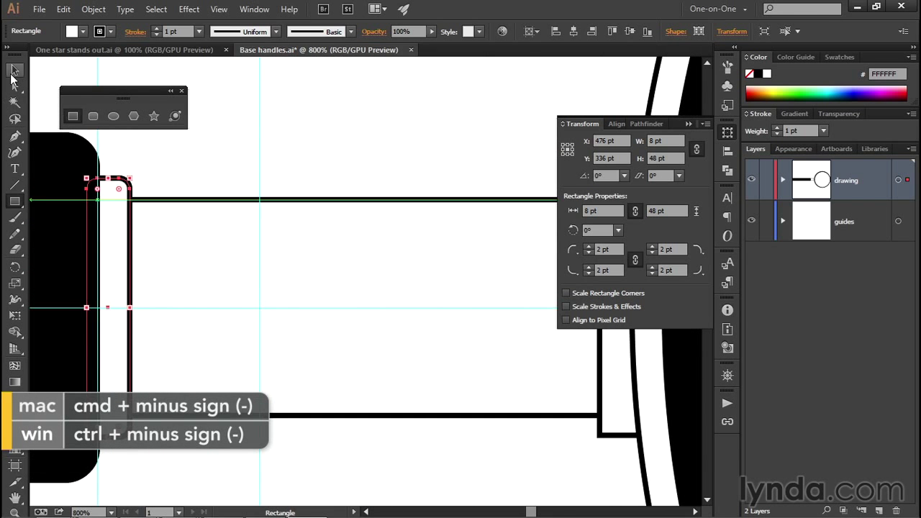
pyautogui.click(14, 71)
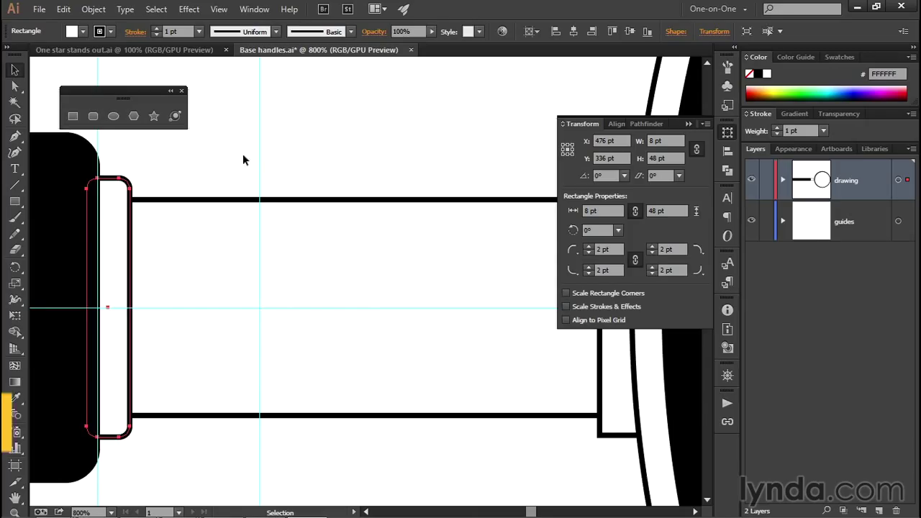
pyautogui.press('Return')
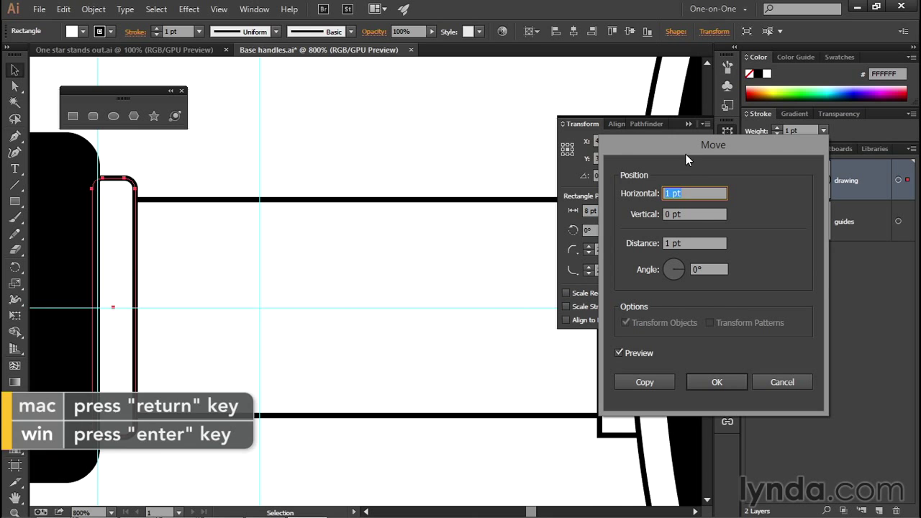
pyautogui.write('12')
pyautogui.press('Tab')
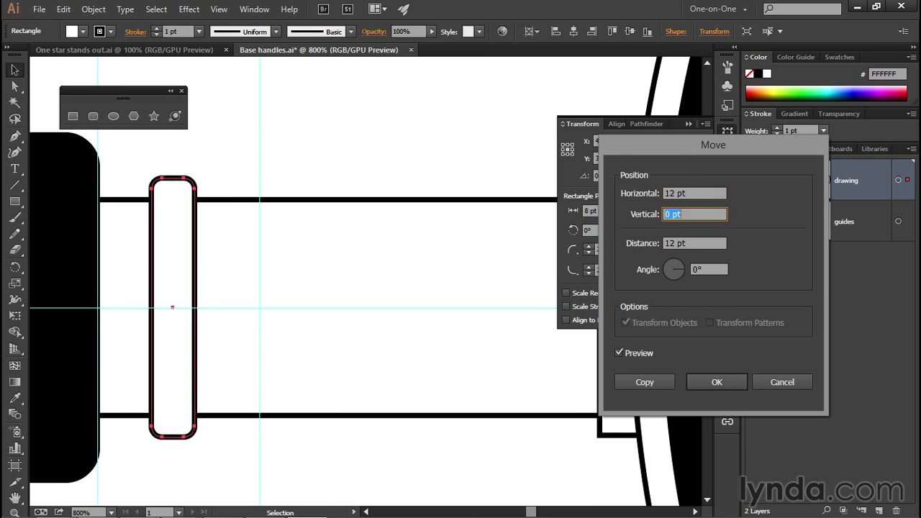
pyautogui.click(659, 382)
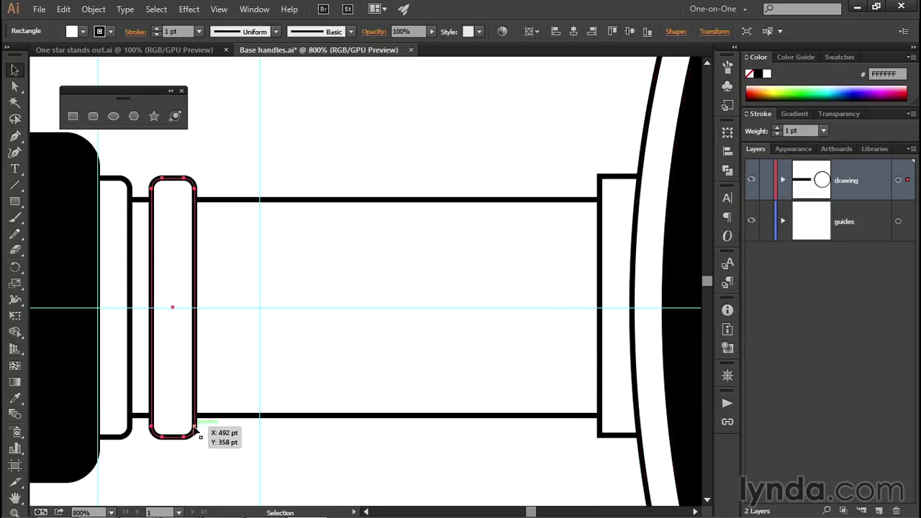
# Alt-drag a collar copy to the handle's right end and nudge it two steps left.
pyautogui.moveTo(194, 429); pyautogui.dragTo(600, 428)
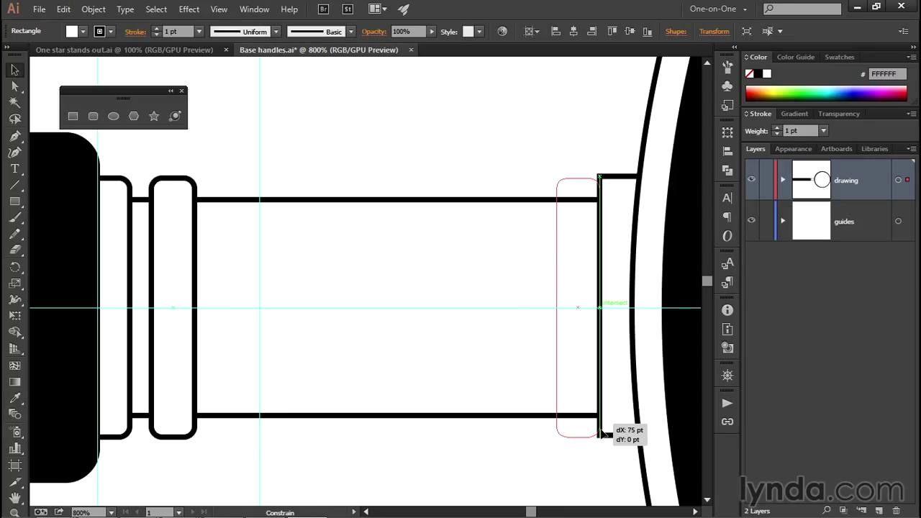
pyautogui.press('alt')
pyautogui.moveTo(603, 390); pyautogui.dragTo(601, 390)
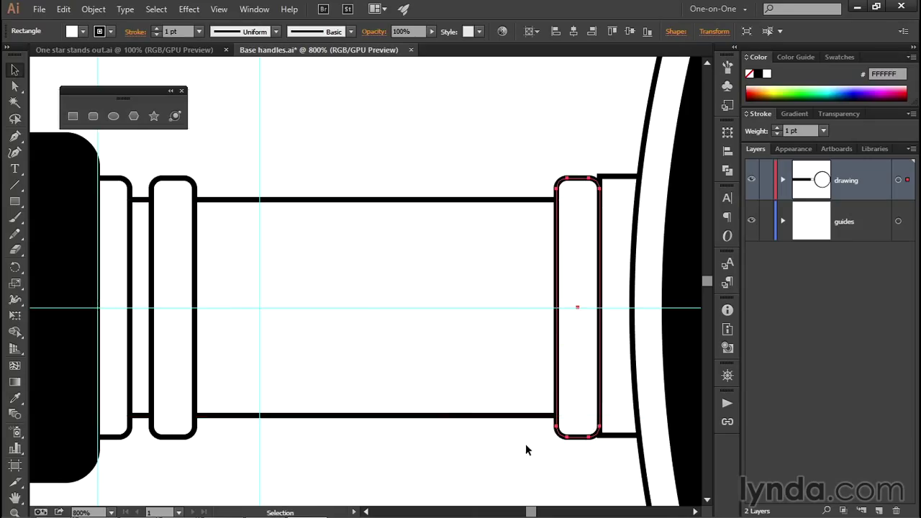
pyautogui.press('Left')
pyautogui.press('Left')
pyautogui.press('Left')
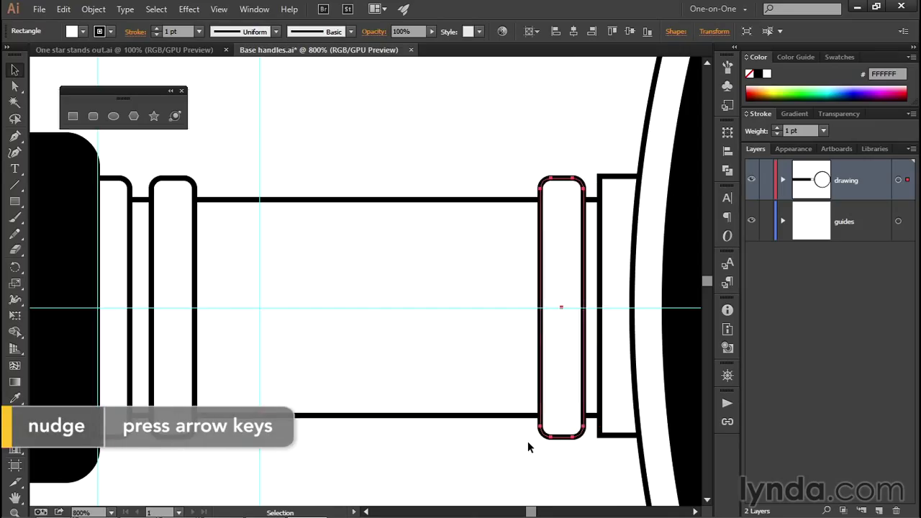
pyautogui.press('Left')
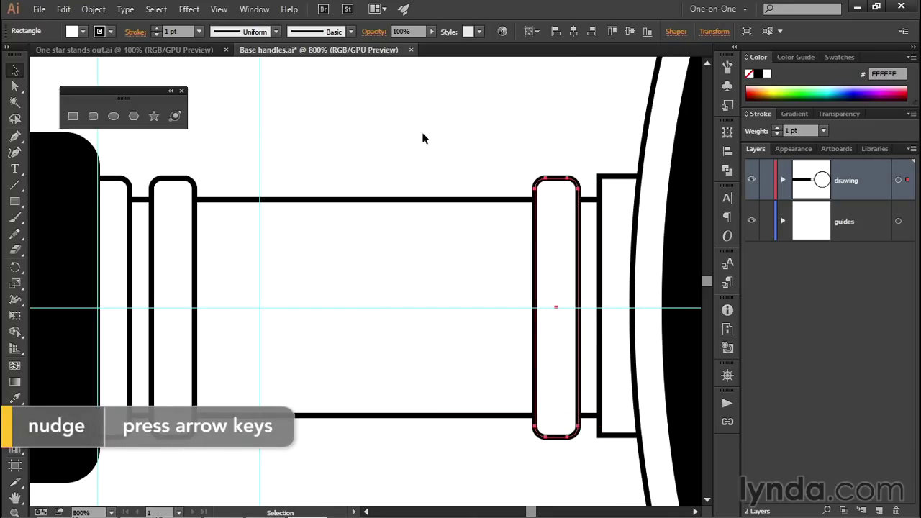
pyautogui.keyDown('shift'); pyautogui.click(610, 219); pyautogui.keyUp('shift')
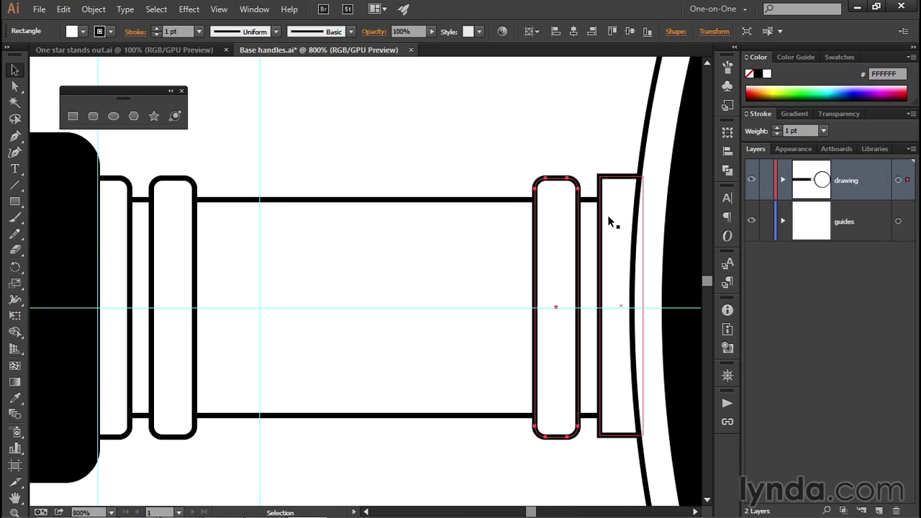
pyautogui.press('space')
pyautogui.moveTo(599, 230); pyautogui.dragTo(374, 224)
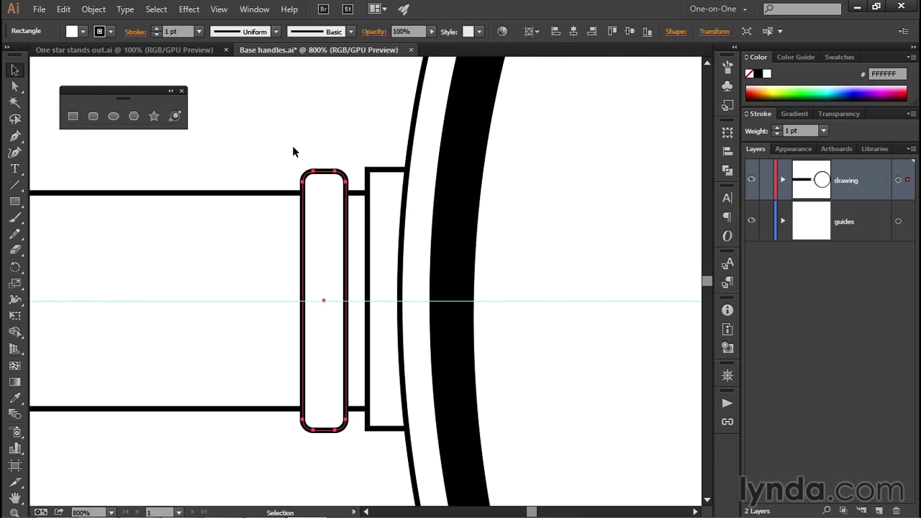
# Select the rectangle beside the lens and give all its corners a 2 pt radius.
pyautogui.click(372, 128)
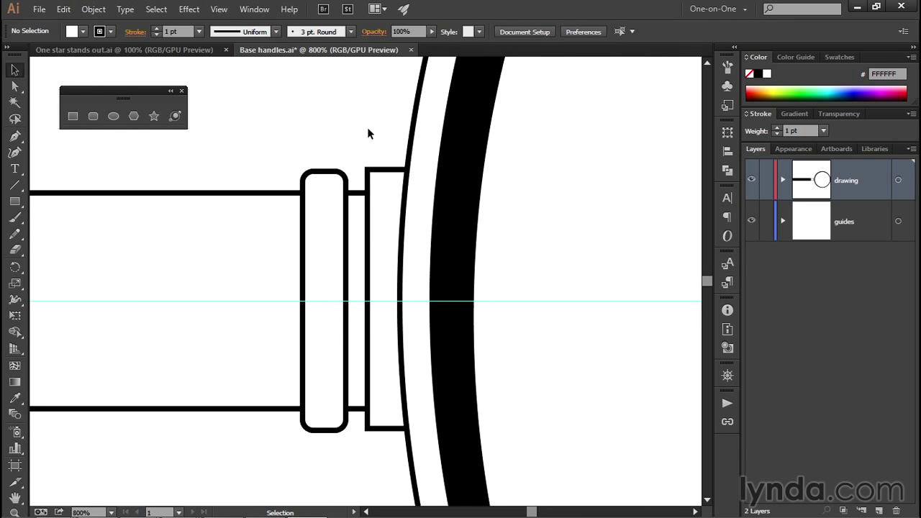
pyautogui.click(383, 171)
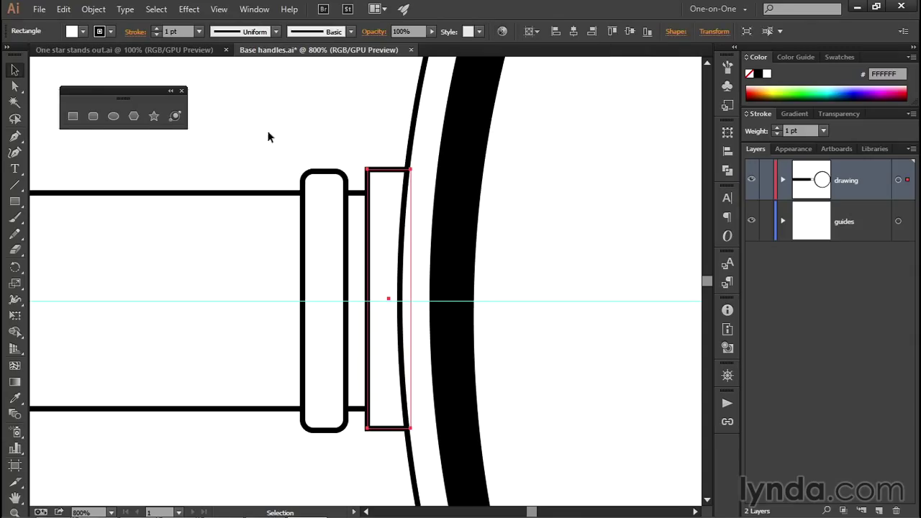
pyautogui.click(74, 118)
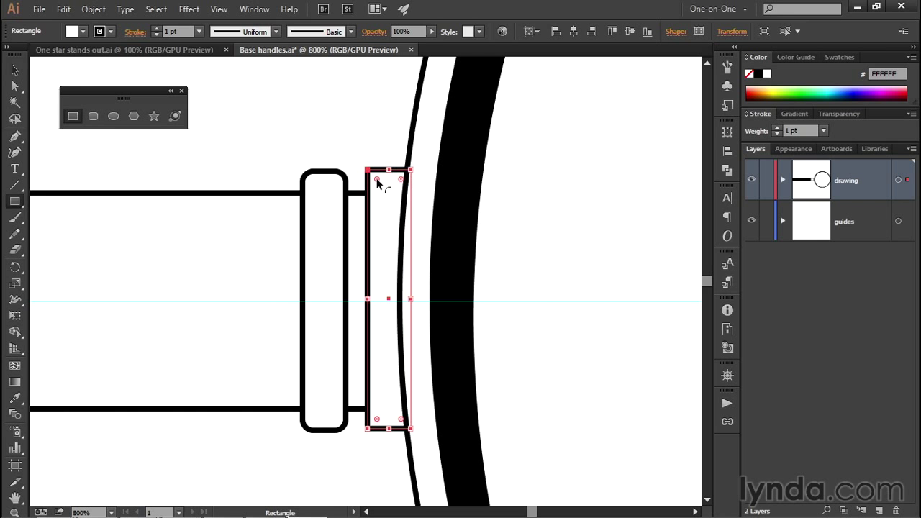
pyautogui.hotkey('shift', 'F8')
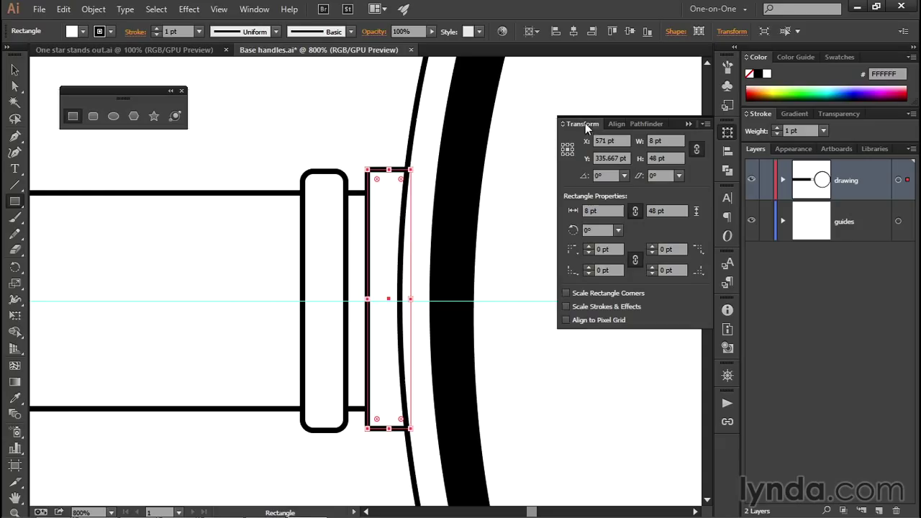
pyautogui.click(602, 249)
pyautogui.write('2')
pyautogui.press('Return')
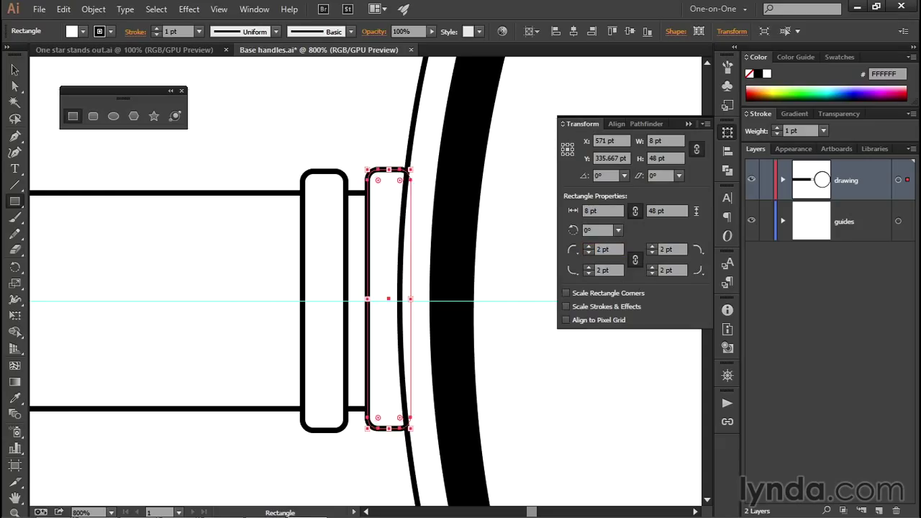
# Unlink the corner radii and set both right corners to 0 pt, keeping the left at 2 pt.
pyautogui.click(635, 261)
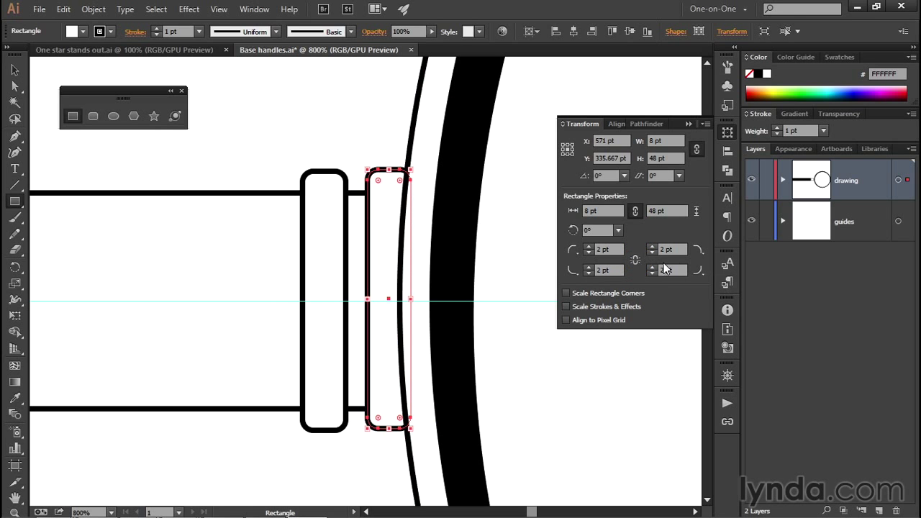
pyautogui.doubleClick(675, 248)
pyautogui.write('0')
pyautogui.press('Tab')
pyautogui.write('0')
pyautogui.press('Tab')
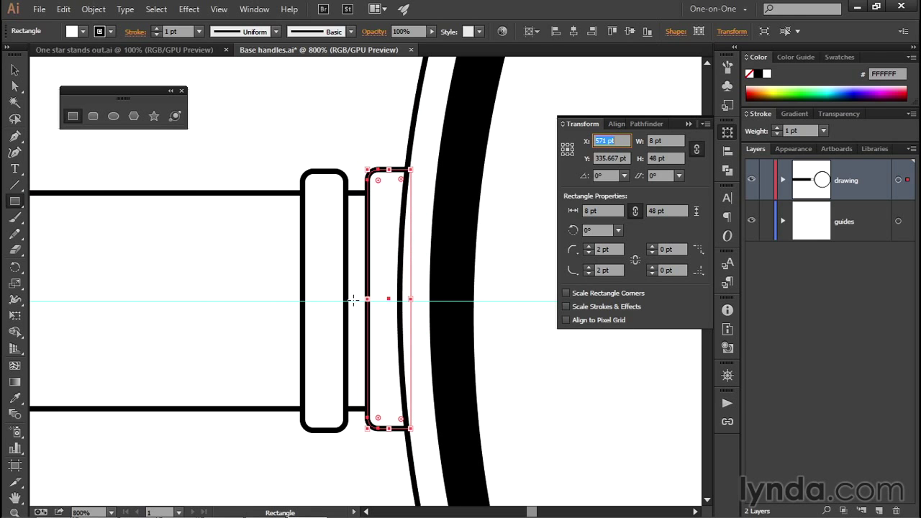
pyautogui.keyDown('ctrl'); pyautogui.keyDown('alt'); pyautogui.click(82, 217); pyautogui.keyUp('alt'); pyautogui.keyUp('ctrl')
pyautogui.keyDown('ctrl'); pyautogui.keyDown('alt'); pyautogui.click(83, 227); pyautogui.keyUp('alt'); pyautogui.keyUp('ctrl')
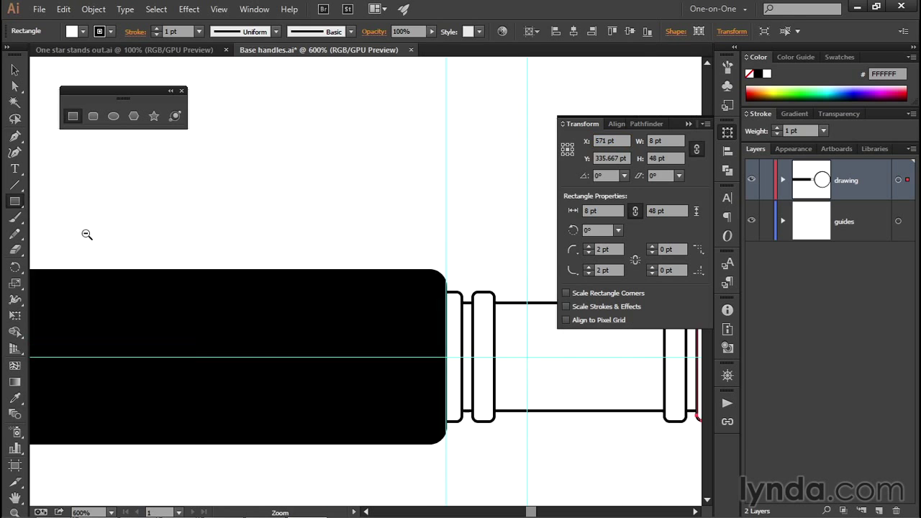
pyautogui.keyDown('ctrl'); pyautogui.keyDown('alt'); pyautogui.click(103, 295); pyautogui.keyUp('alt'); pyautogui.keyUp('ctrl')
pyautogui.keyDown('ctrl'); pyautogui.keyDown('alt'); pyautogui.click(104, 309); pyautogui.keyUp('alt'); pyautogui.keyUp('ctrl')
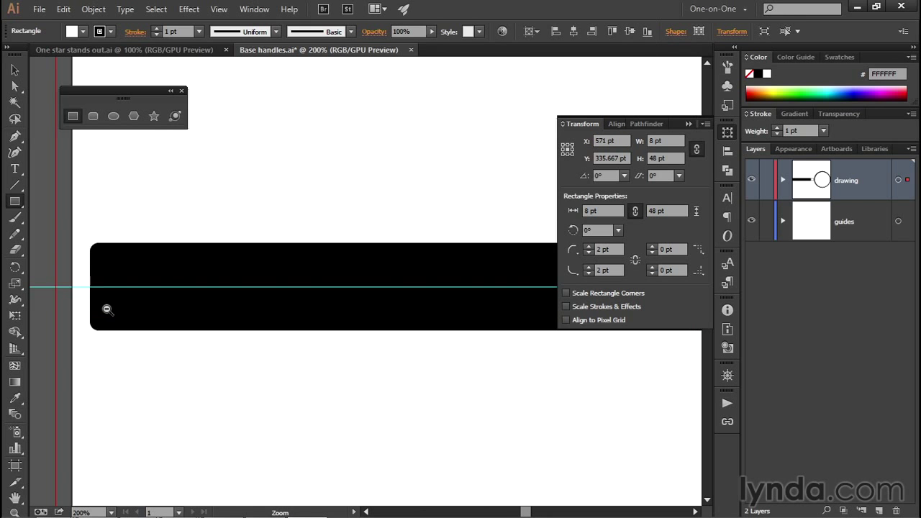
pyautogui.press('space')
pyautogui.moveTo(173, 271); pyautogui.dragTo(142, 363)
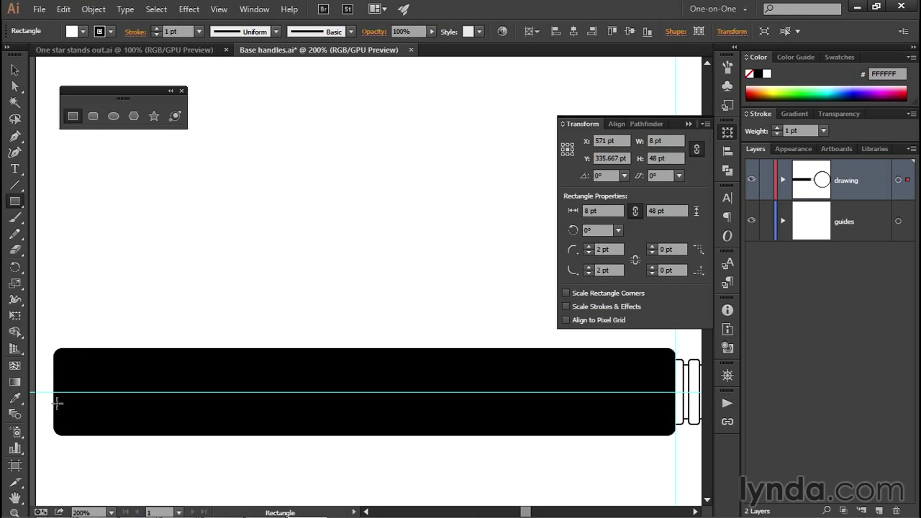
pyautogui.click(184, 51)
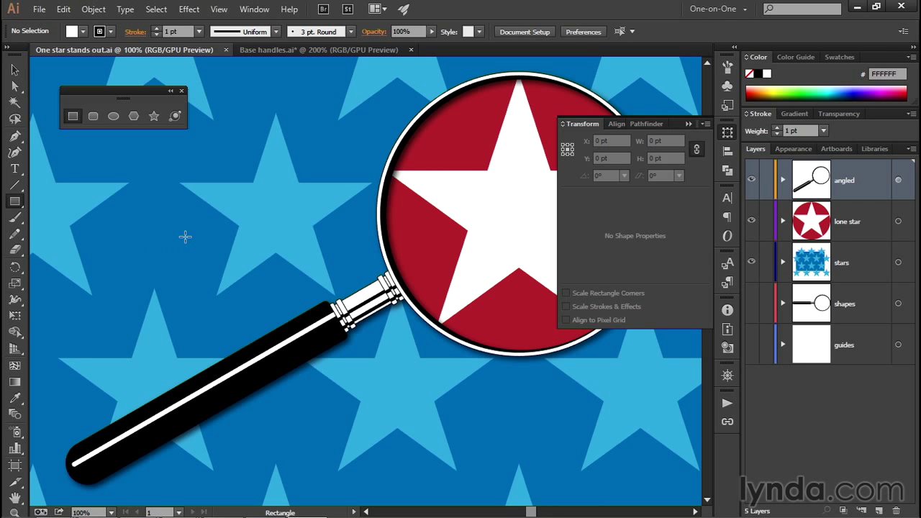
pyautogui.hotkey('ctrl', 'Tab')
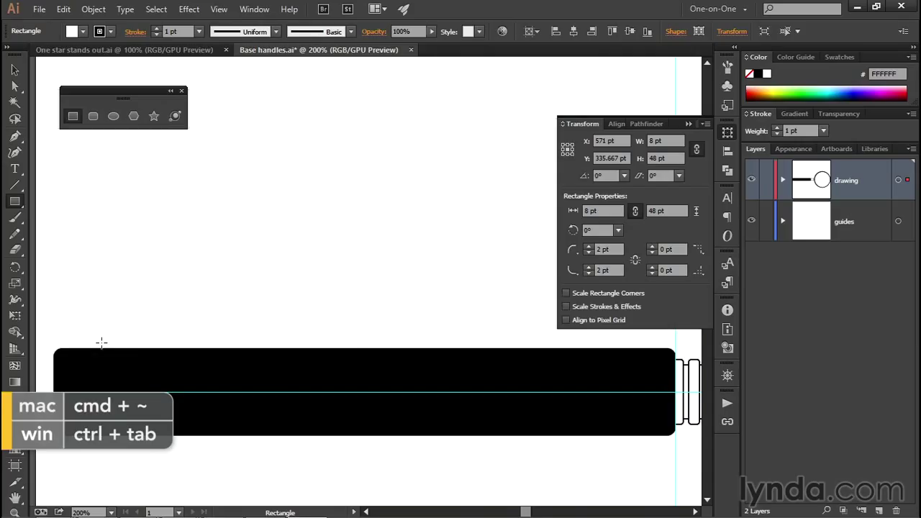
pyautogui.press('ctrl')
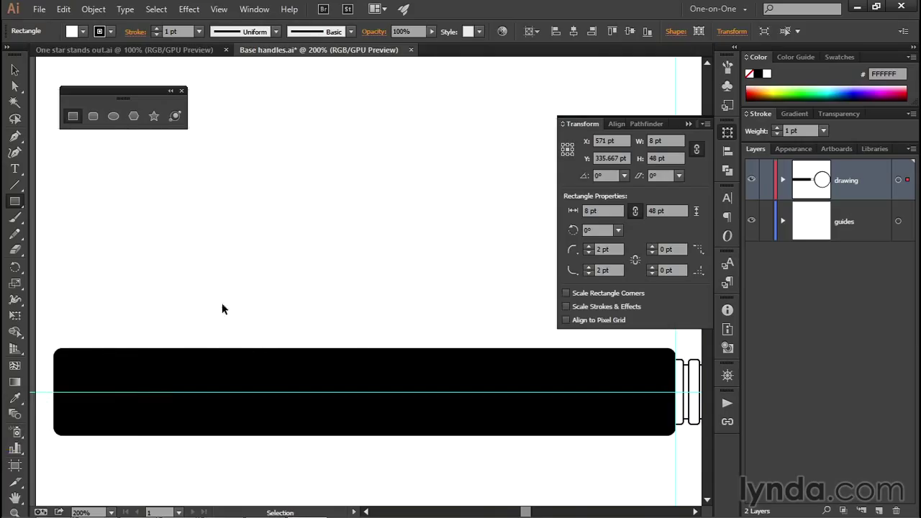
pyautogui.keyDown('ctrl'); pyautogui.click(244, 358); pyautogui.keyUp('ctrl')
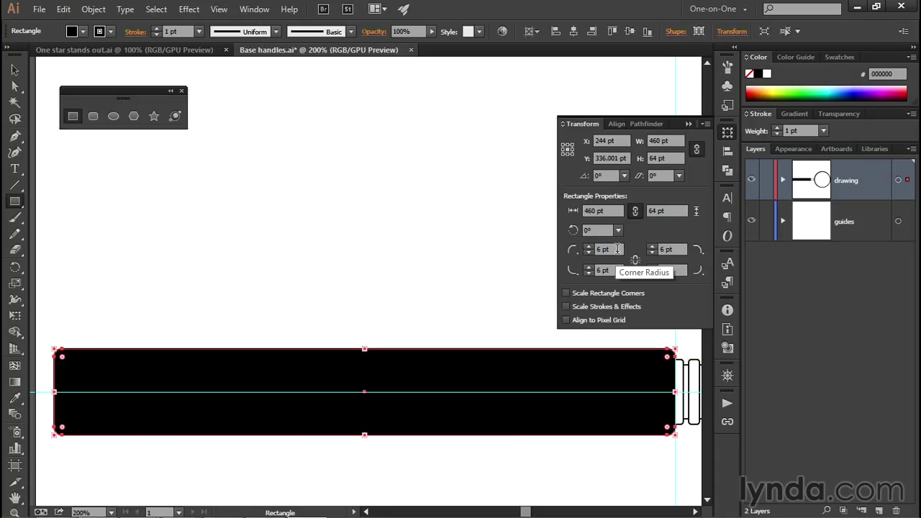
pyautogui.click(617, 249)
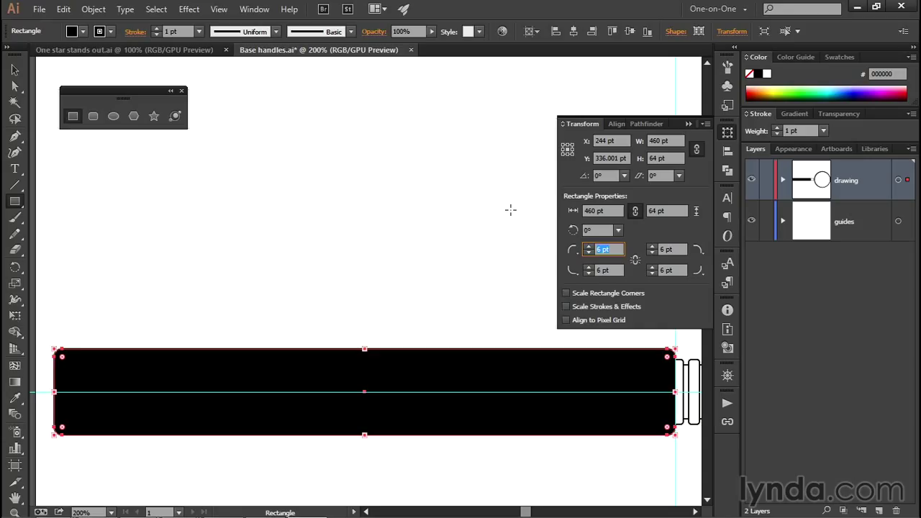
pyautogui.write('20')
pyautogui.press('Tab')
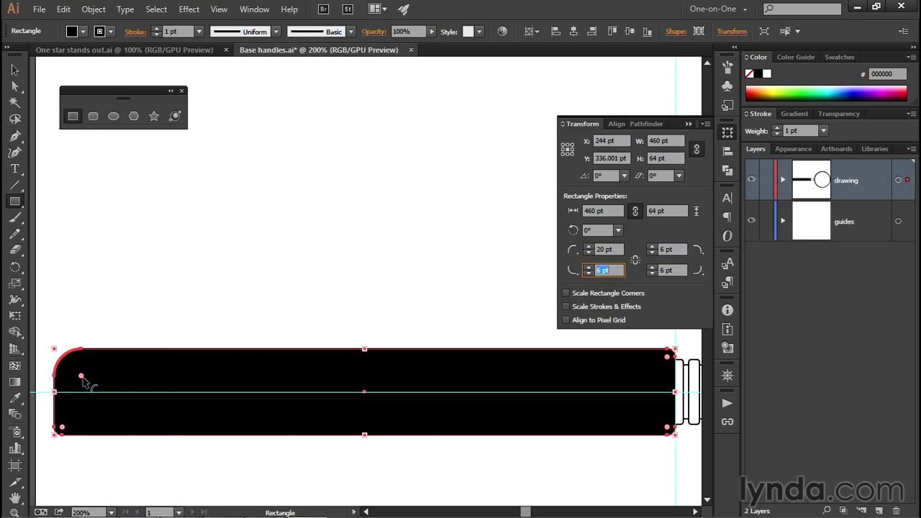
pyautogui.moveTo(82, 376); pyautogui.dragTo(114, 393)
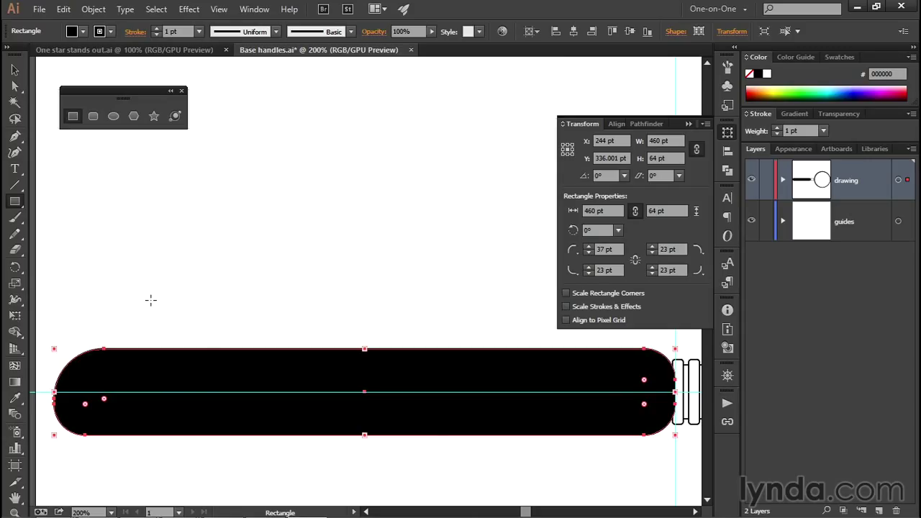
pyautogui.press('v')
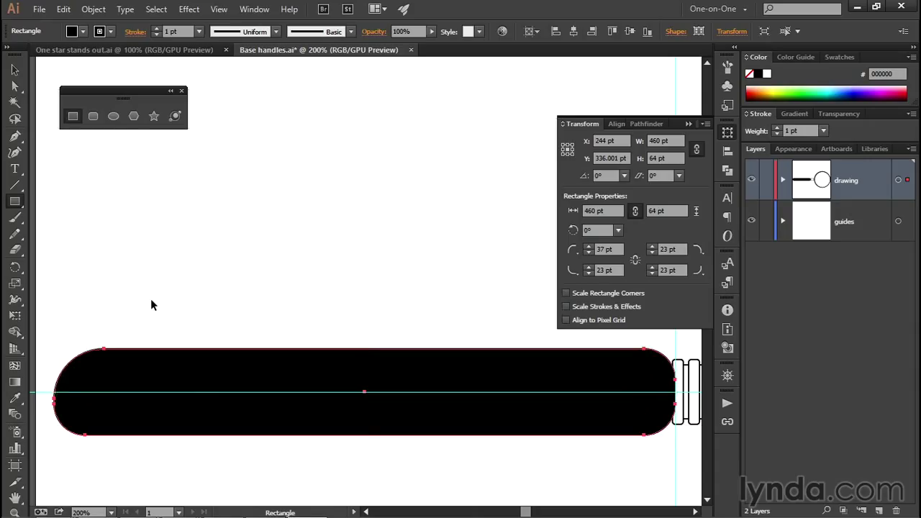
pyautogui.hotkey('ctrl', 'z')
pyautogui.hotkey('ctrl', 'z')
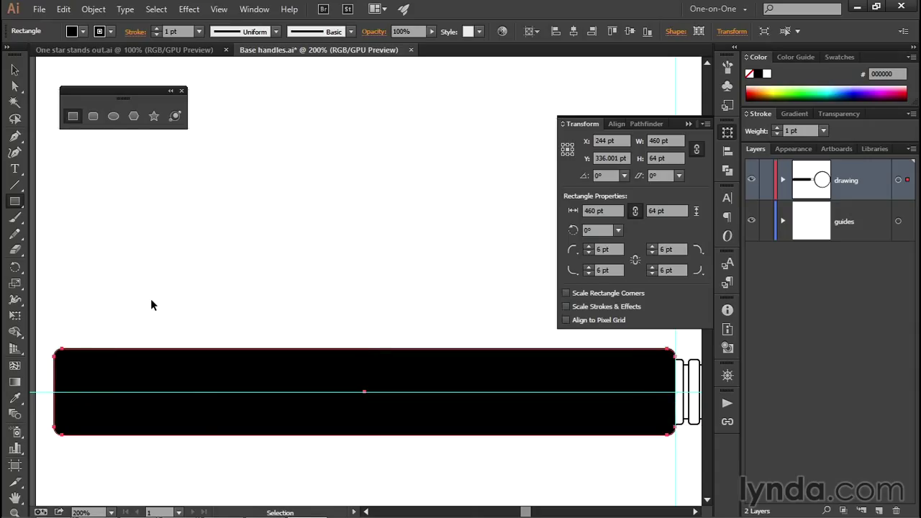
pyautogui.press('m')
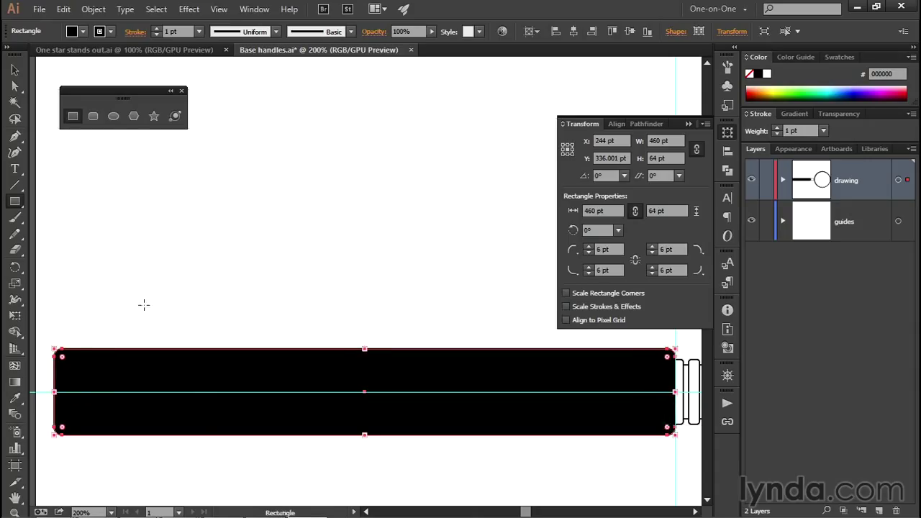
# Marquee-select the grip's left corner points and drag their live corner to a 32 pt radius.
pyautogui.click(16, 87)
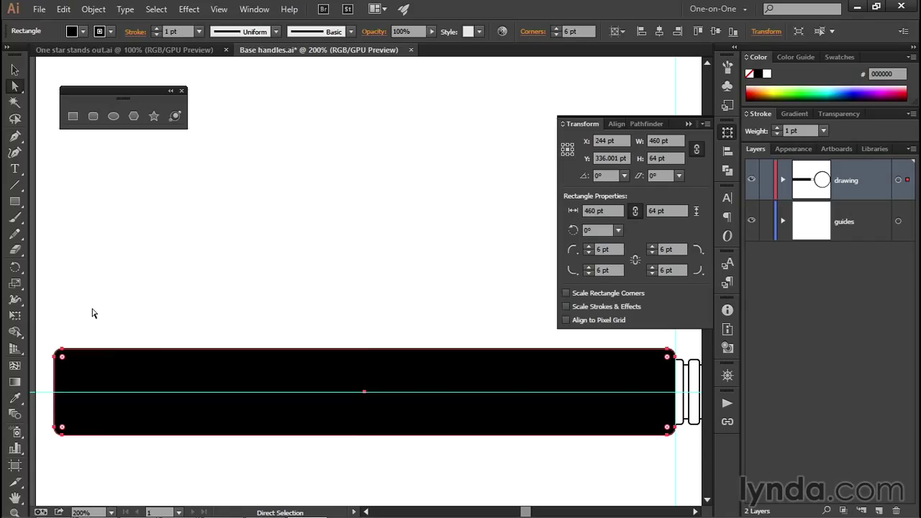
pyautogui.moveTo(92, 310); pyautogui.dragTo(46, 464)
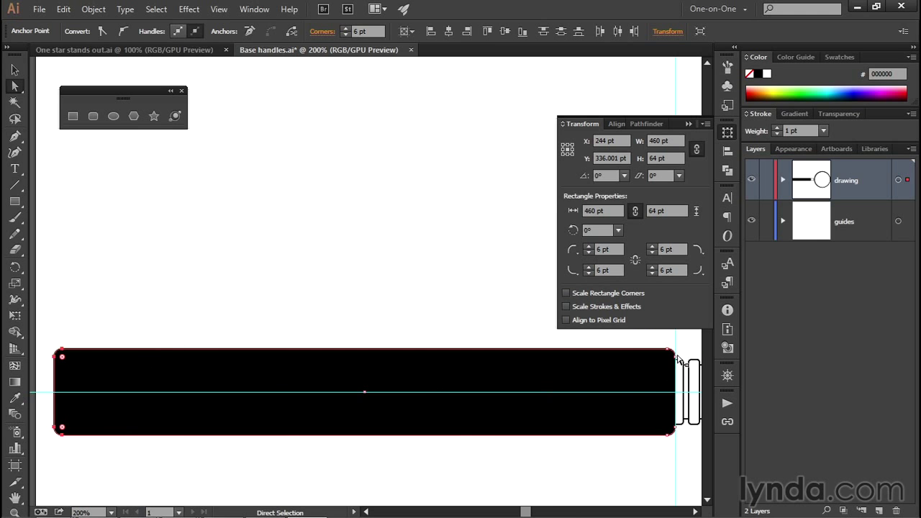
pyautogui.click(58, 356)
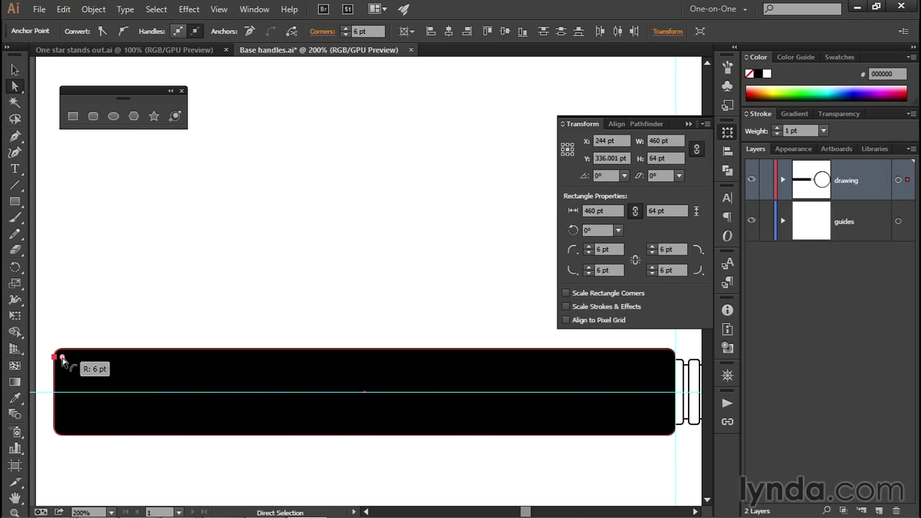
pyautogui.moveTo(62, 357); pyautogui.dragTo(100, 395)
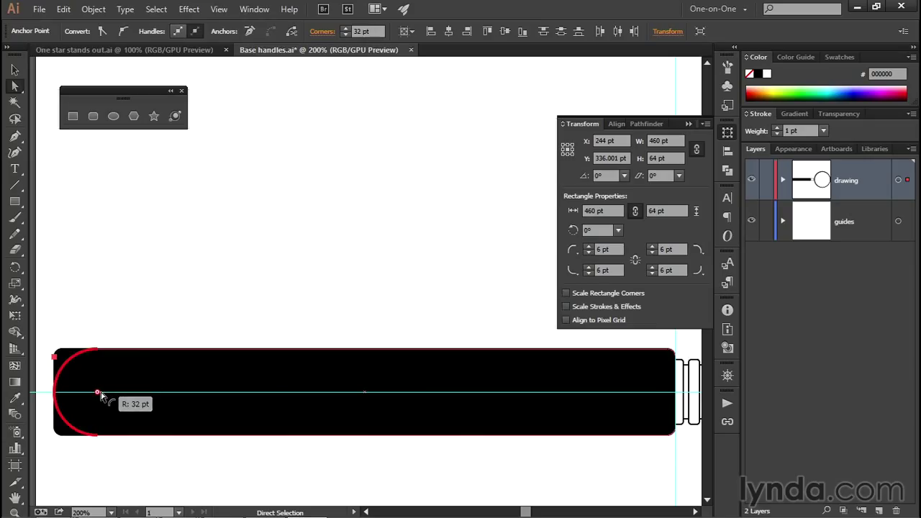
pyautogui.moveTo(100, 395); pyautogui.dragTo(98, 392)
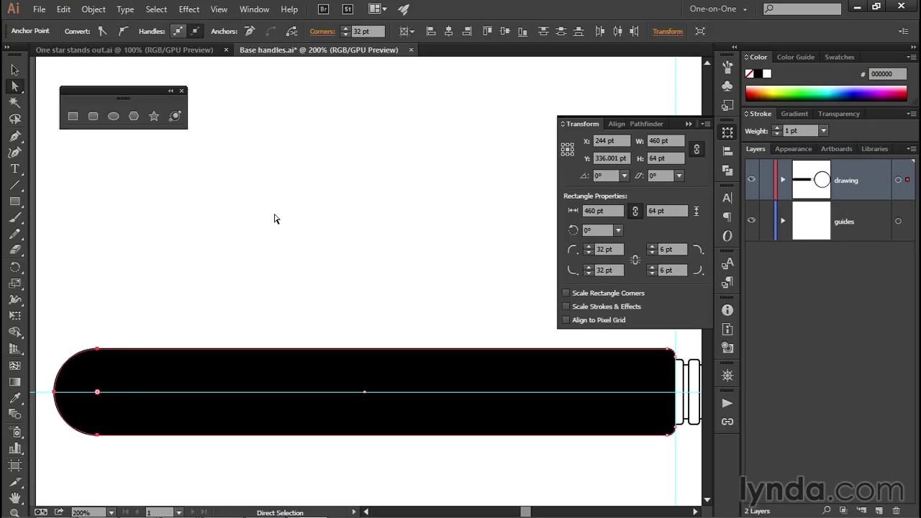
# Fit the artboard in the window, collapse the Transform panel, and deselect the grip.
pyautogui.hotkey('ctrl', '0')
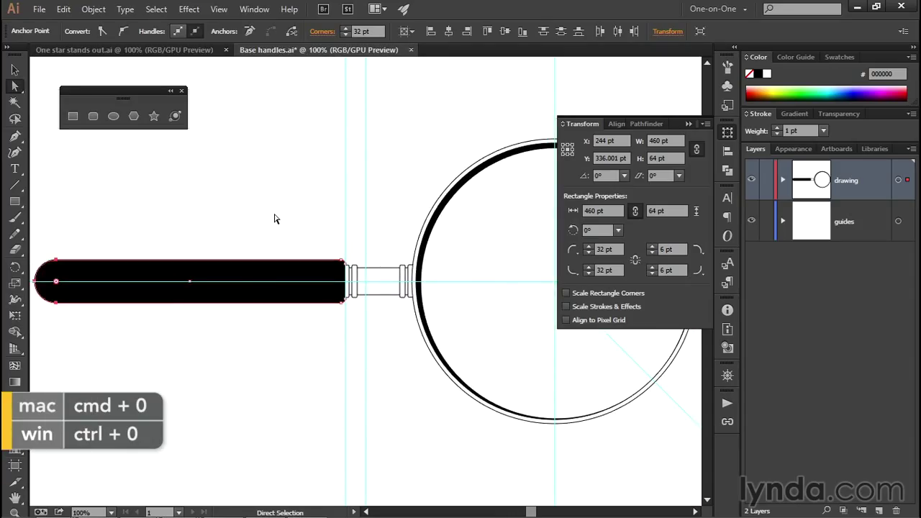
pyautogui.click(688, 123)
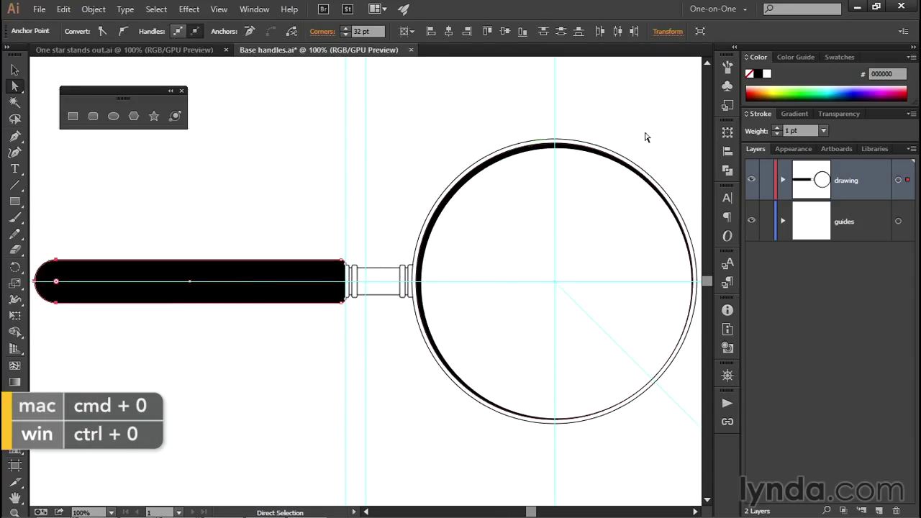
pyautogui.click(146, 208)
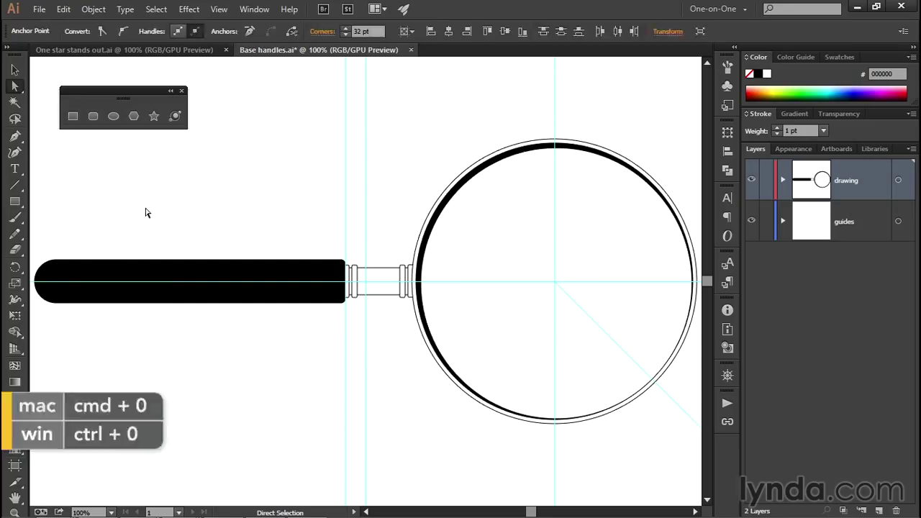